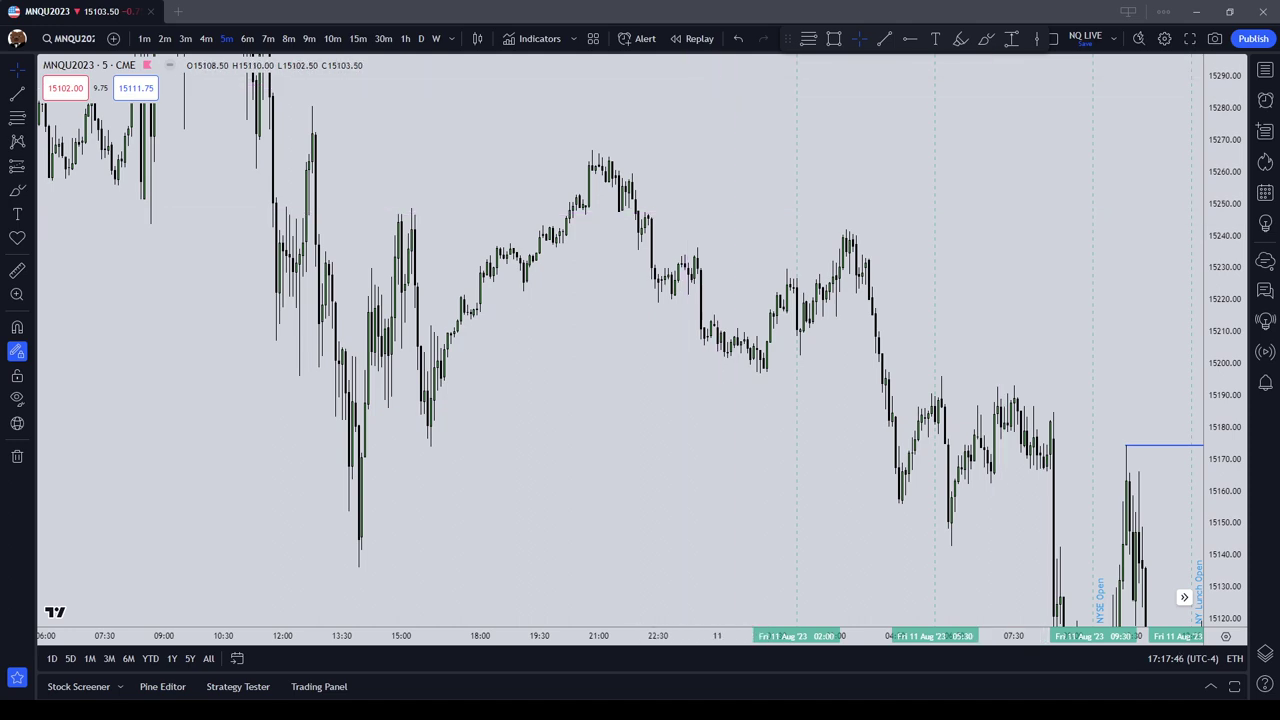
Step: Examine the buyside and sellside liquidity lines marked on the 11 August price action of the 5-minute chart
{"action": "scroll", "coordinate": [760, 150], "scroll_direction": "up", "scroll_amount": 3}
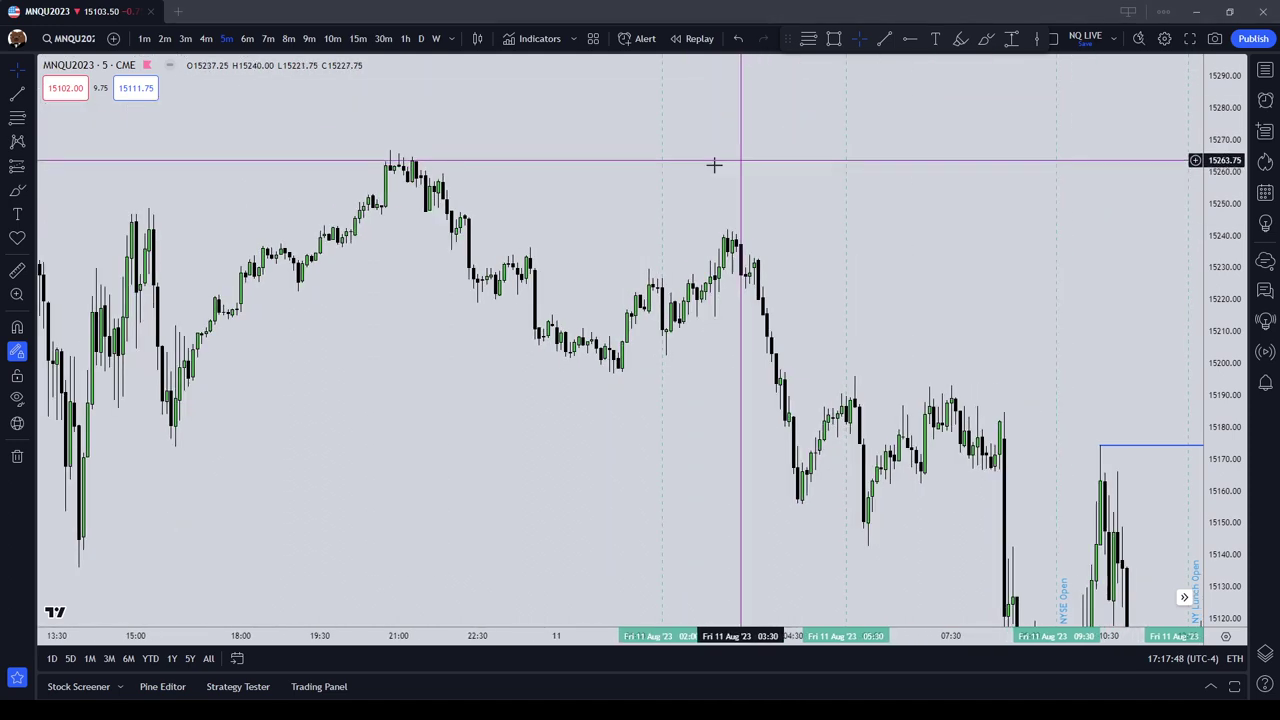
{"action": "left_click_drag", "start_coordinate": [686, 174], "coordinate": [871, 191]}
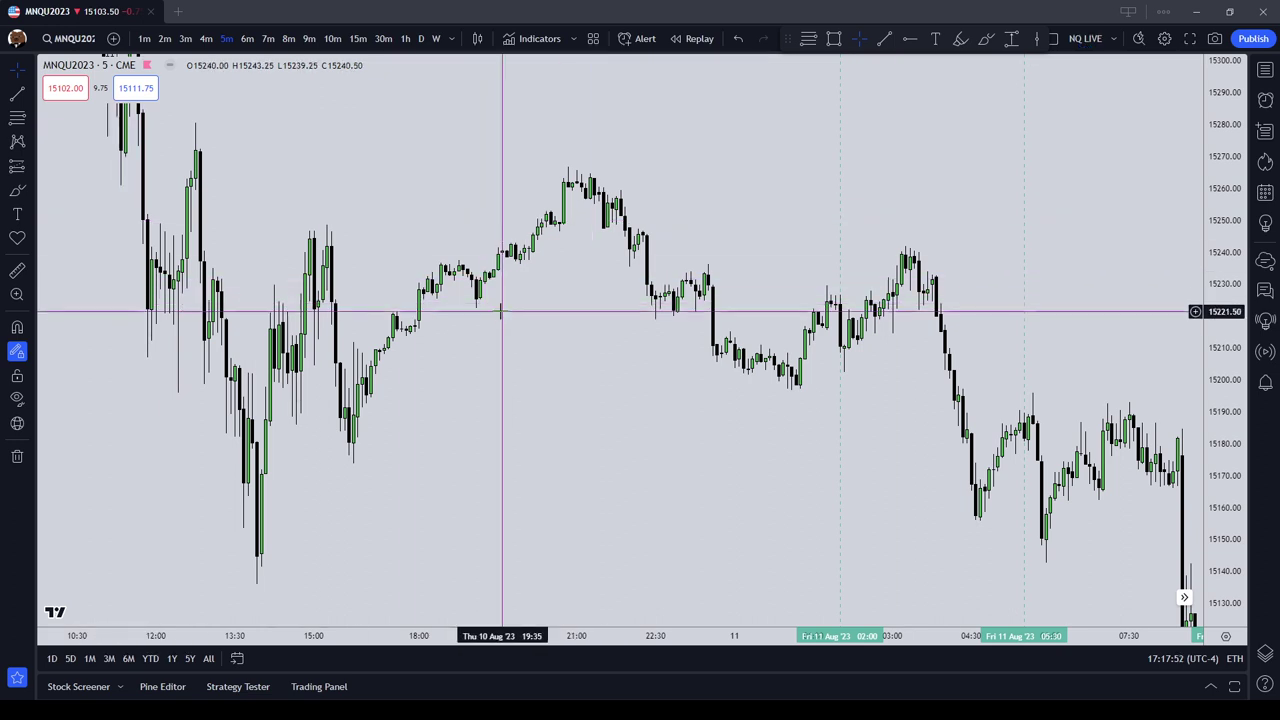
{"action": "left_click_drag", "start_coordinate": [501, 312], "coordinate": [595, 322]}
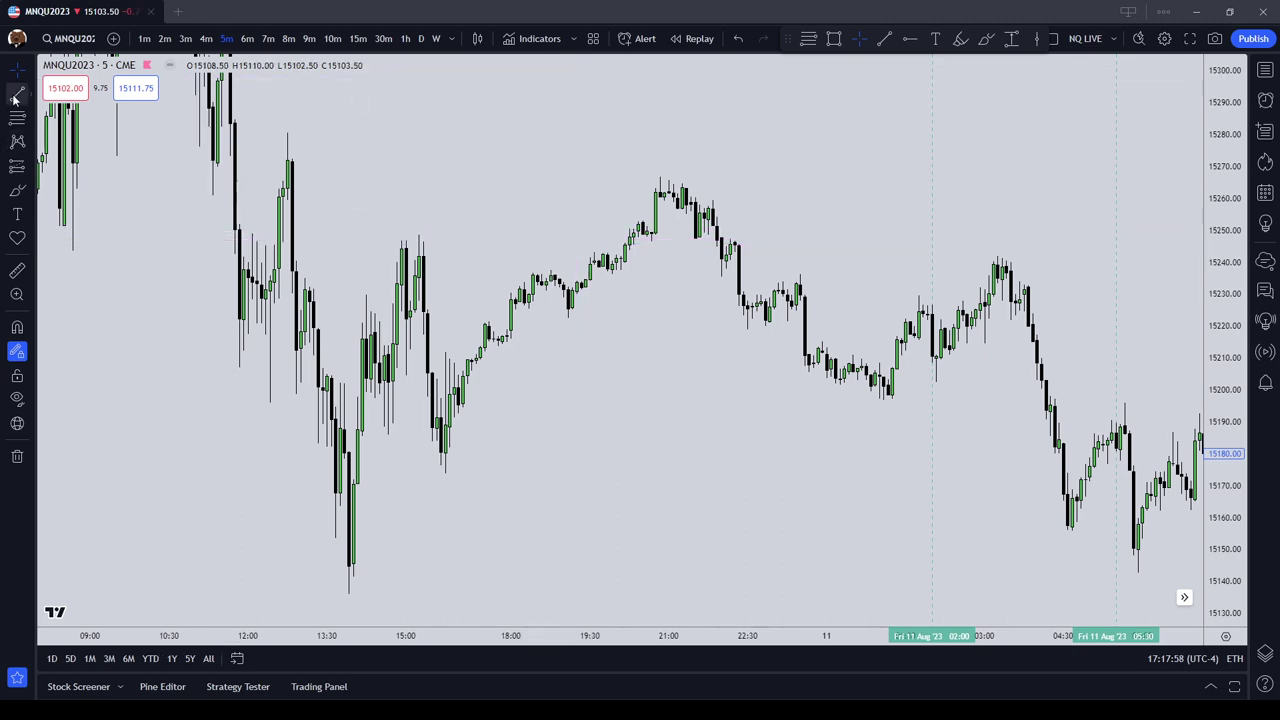
{"action": "left_click_drag", "start_coordinate": [814, 449], "coordinate": [286, 277]}
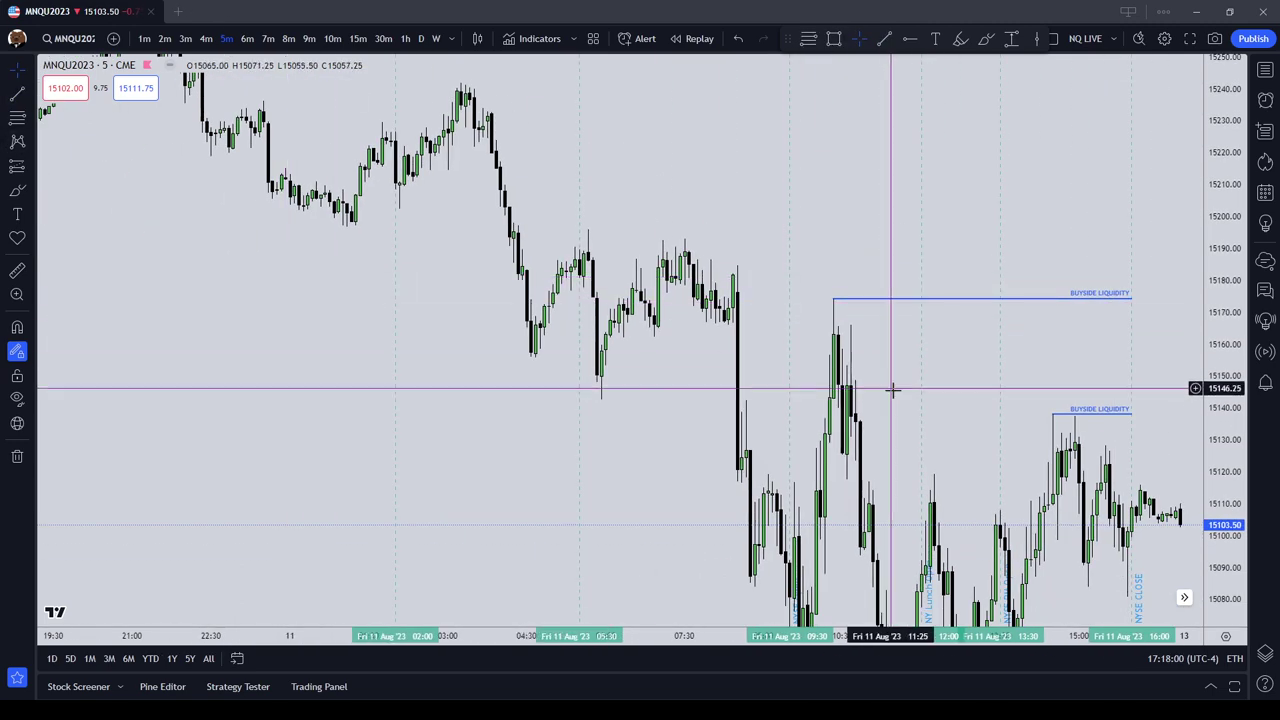
{"action": "left_click_drag", "start_coordinate": [891, 386], "coordinate": [578, 216]}
{"action": "left_click_drag", "start_coordinate": [1234, 306], "coordinate": [1234, 465]}
{"action": "left_click", "coordinate": [826, 283]}
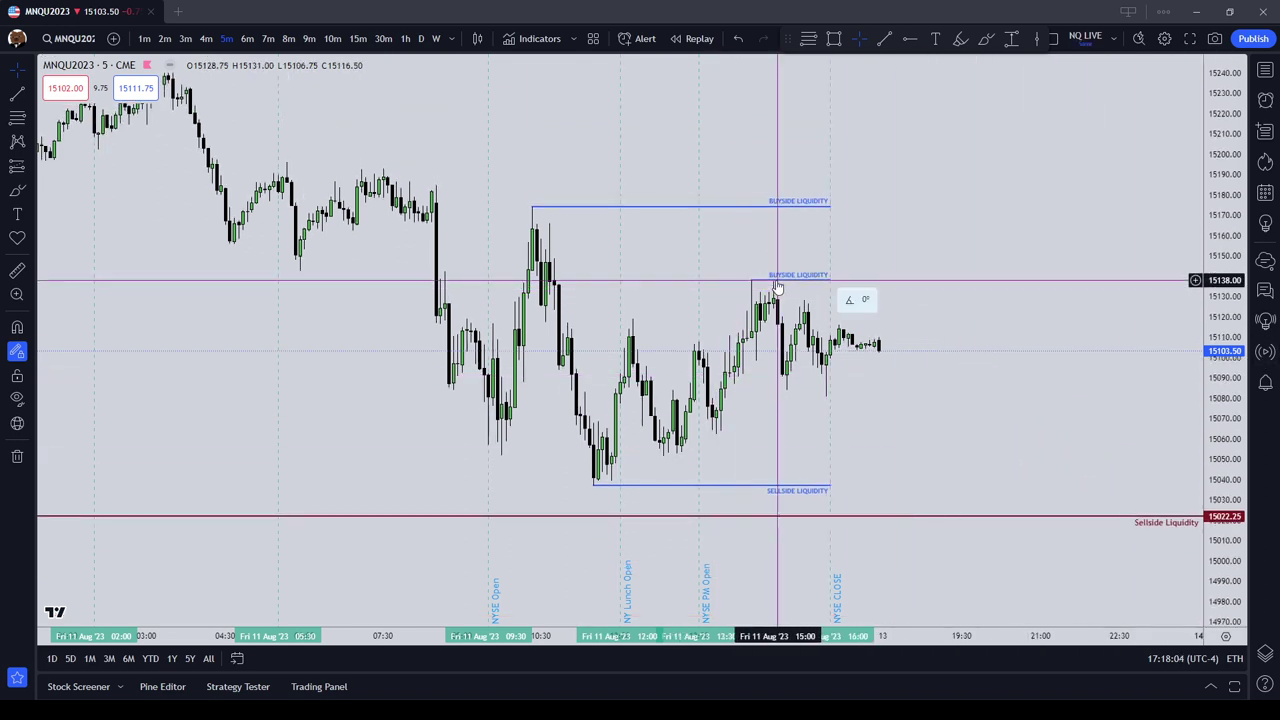
{"action": "left_click_drag", "start_coordinate": [914, 274], "coordinate": [777, 303]}
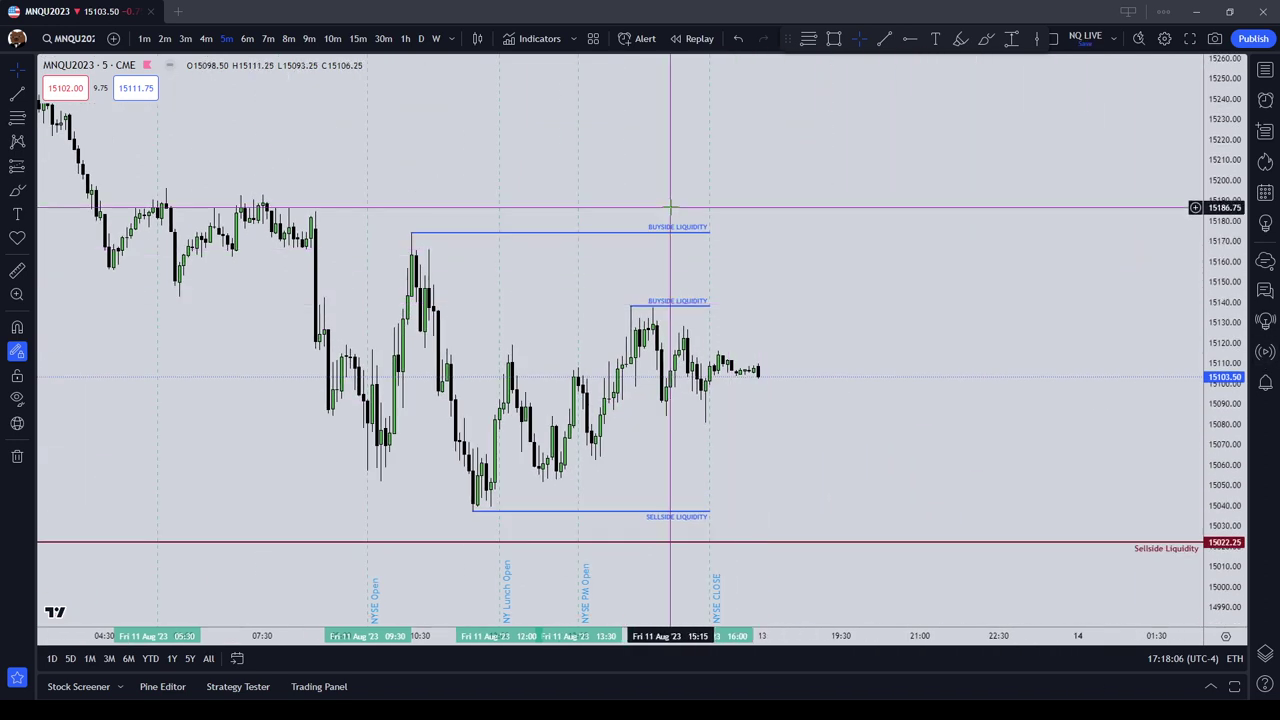
{"action": "left_click", "coordinate": [686, 232]}
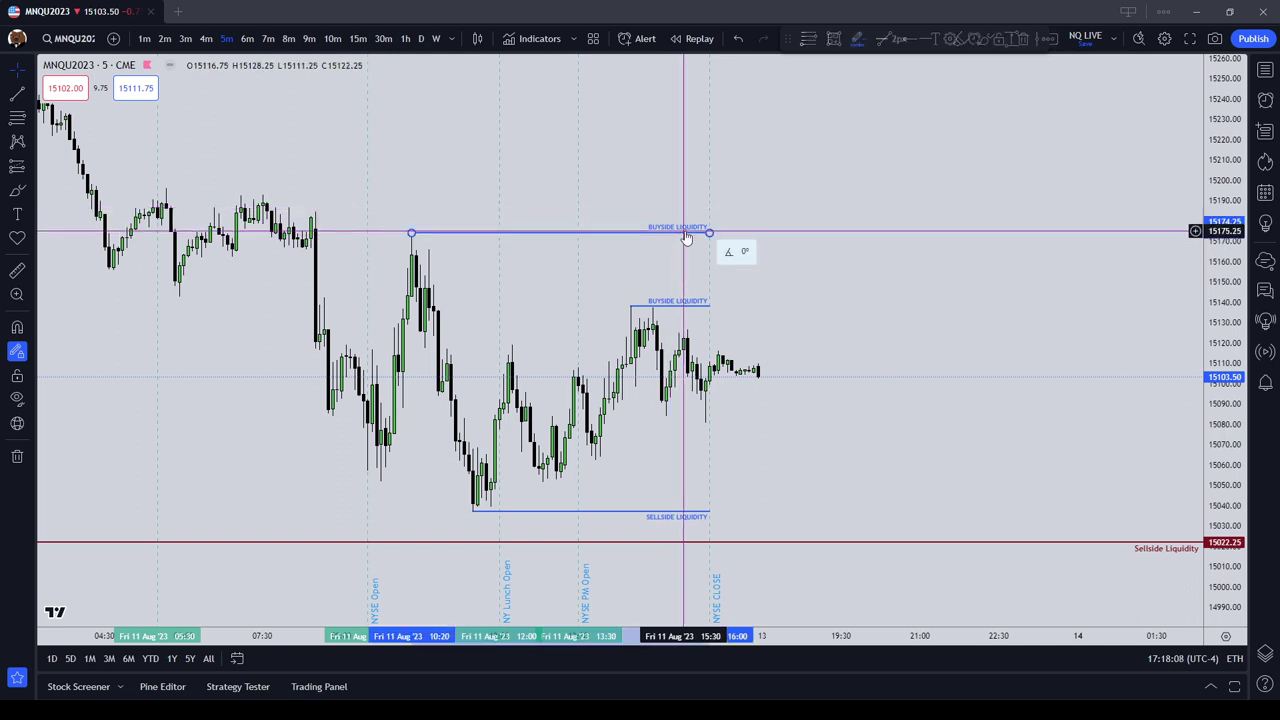
{"action": "left_click", "coordinate": [700, 512]}
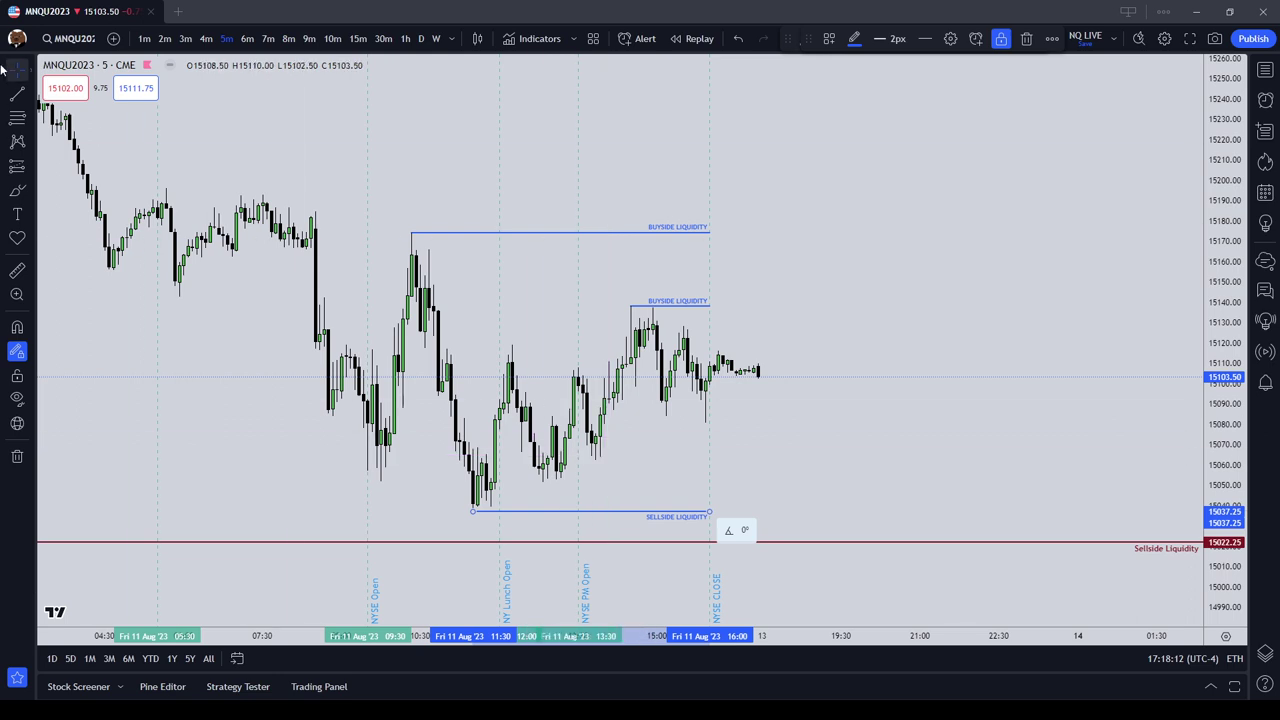
Step: Highlight the swing lows between the NY Lunch Open and the NYSE Close on 11 August with the Highlighter
{"action": "left_click", "coordinate": [29, 191]}
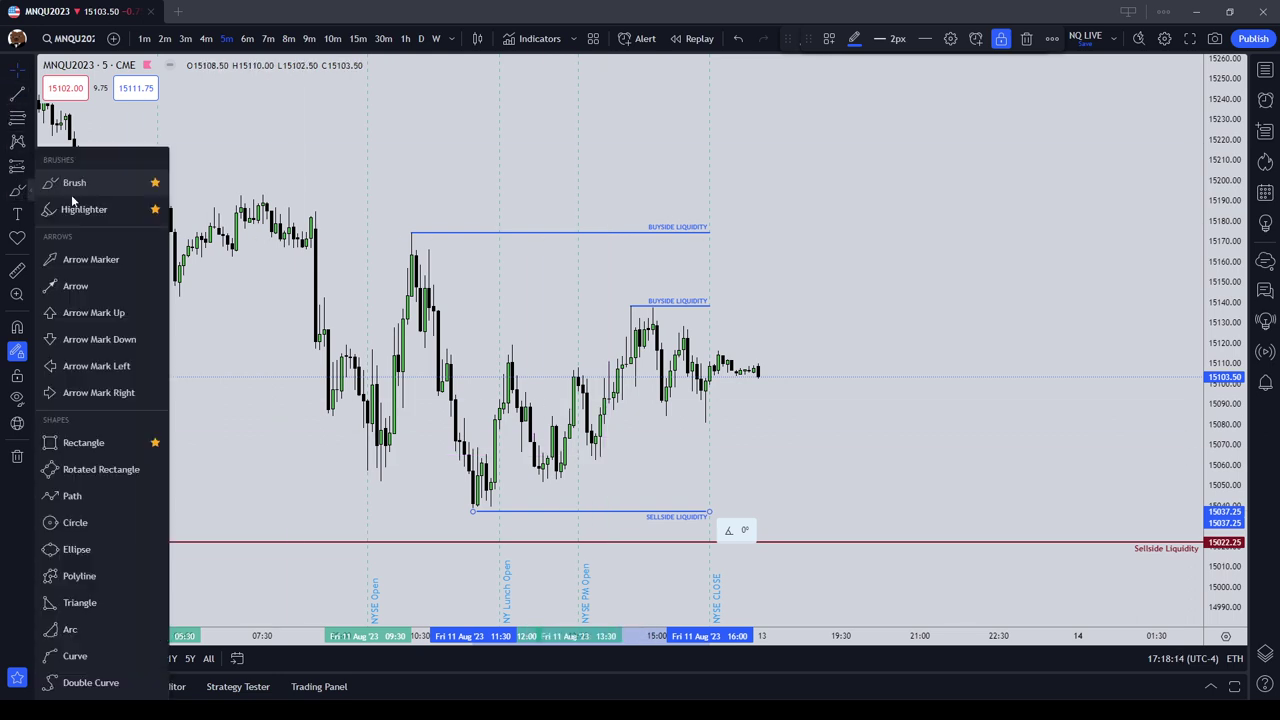
{"action": "left_click", "coordinate": [72, 186]}
{"action": "left_click", "coordinate": [30, 197]}
{"action": "left_click", "coordinate": [71, 180]}
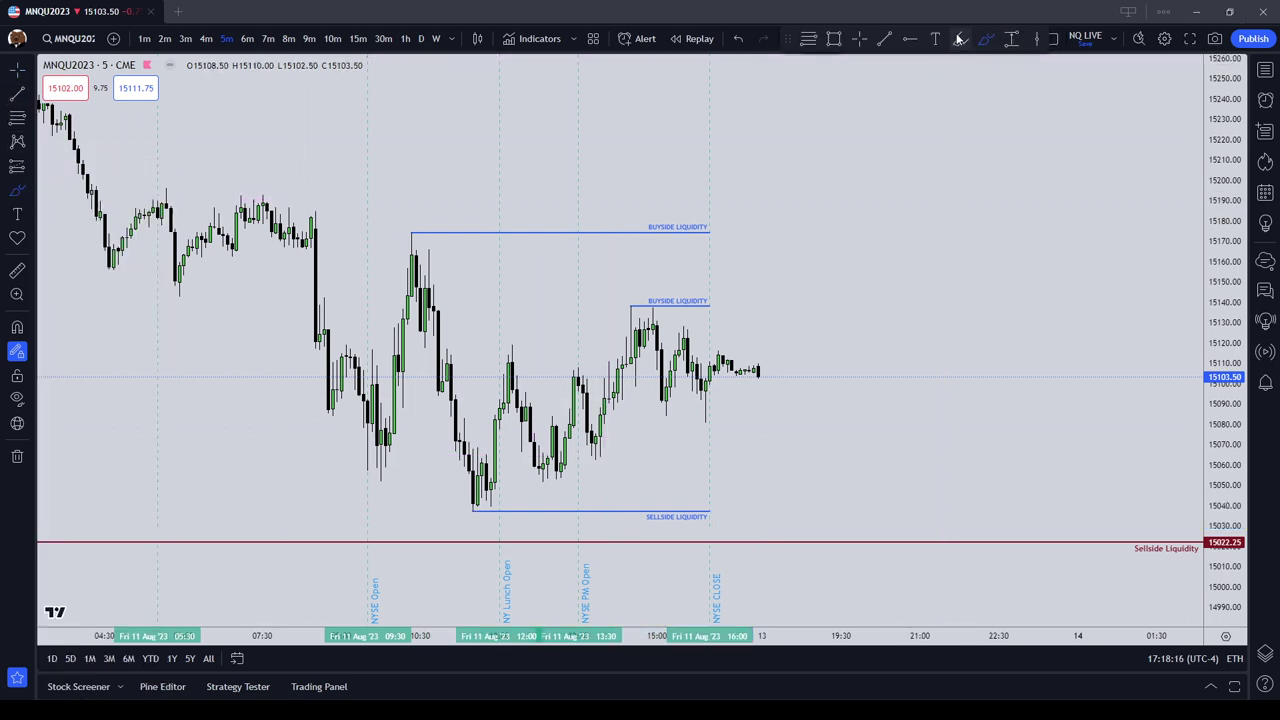
{"action": "mouse_move", "coordinate": [586, 457]}
{"action": "left_mouse_down"}
{"action": "mouse_move", "coordinate": [600, 457]}
{"action": "mouse_move", "coordinate": [561, 480]}
{"action": "left_mouse_up"}
{"action": "key", "text": "Escape"}
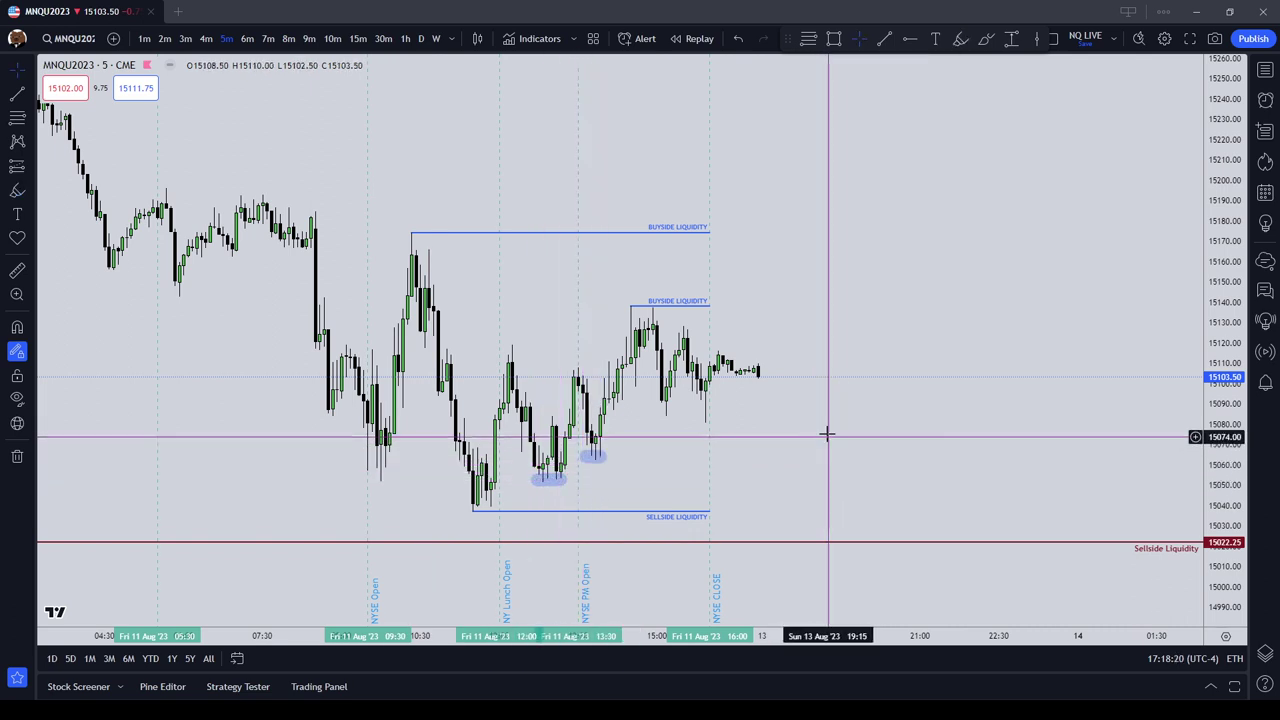
{"action": "left_click", "coordinate": [16, 193]}
{"action": "left_click_drag", "start_coordinate": [666, 410], "coordinate": [703, 420]}
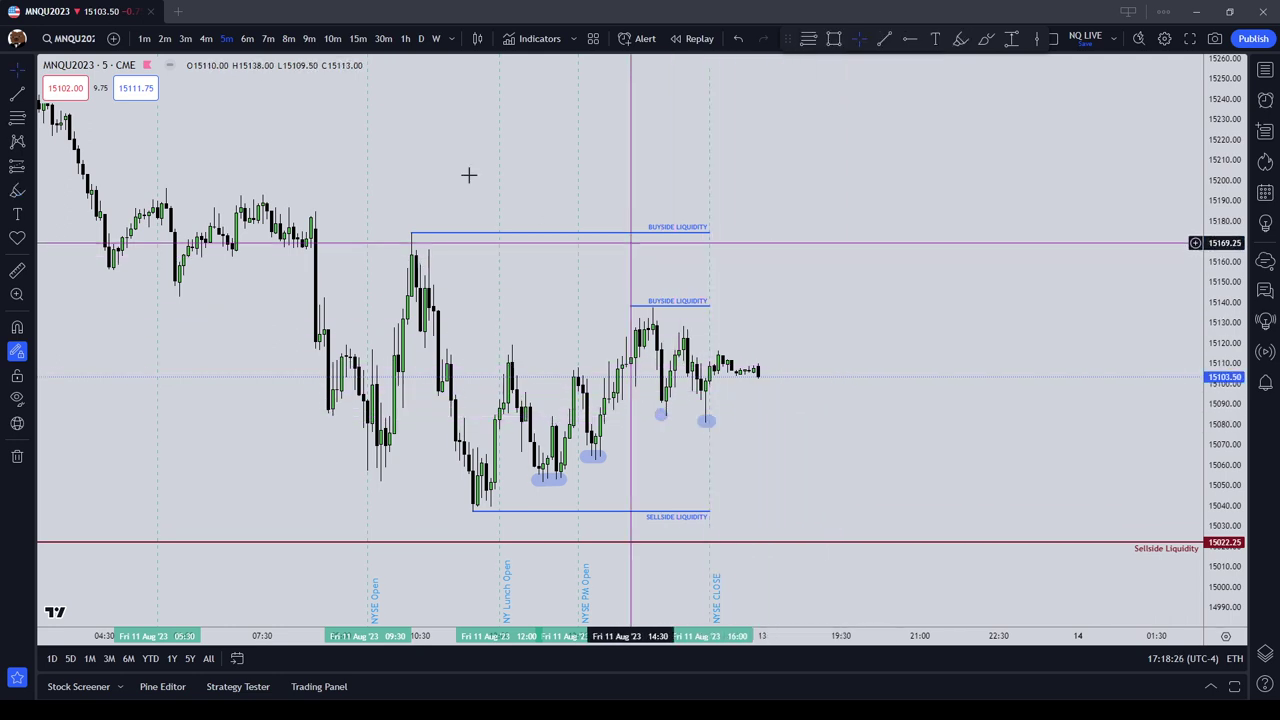
Step: Browse the trend line's drawing templates on the upper buyside liquidity line, and undo the changes made to that line
{"action": "left_click", "coordinate": [17, 91]}
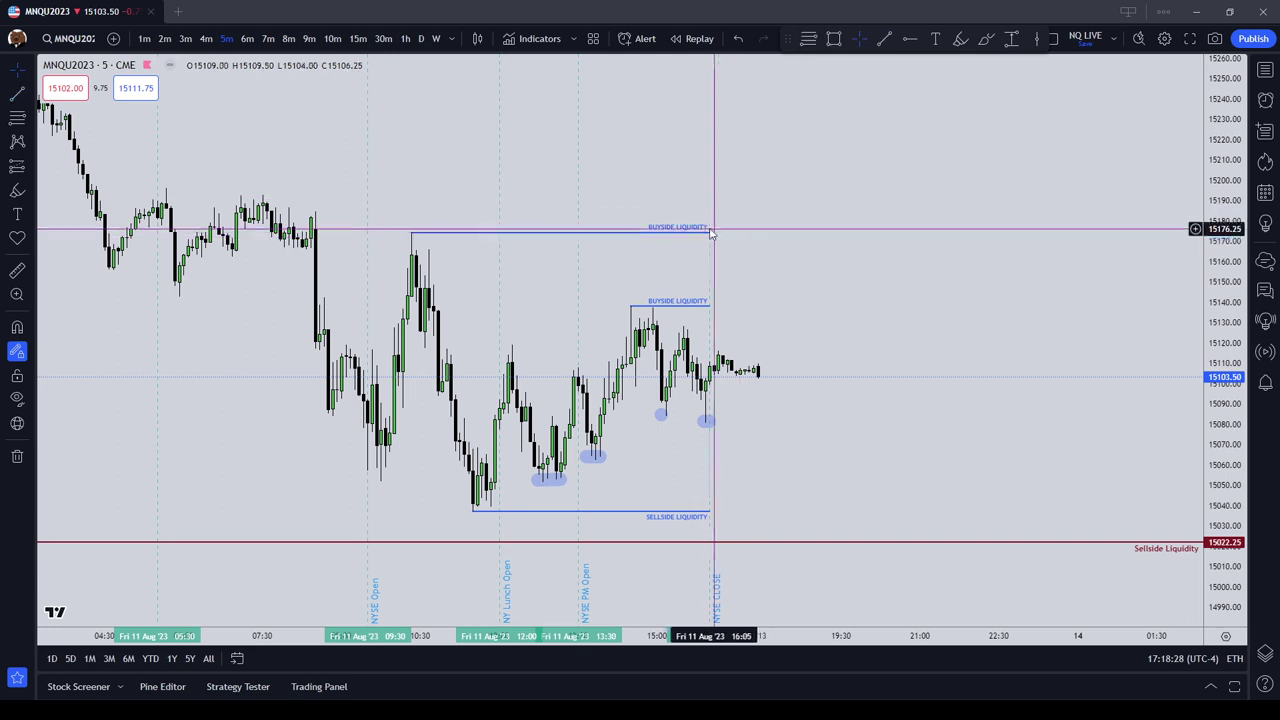
{"action": "left_click_drag", "start_coordinate": [710, 231], "coordinate": [701, 229]}
{"action": "left_click", "coordinate": [831, 40]}
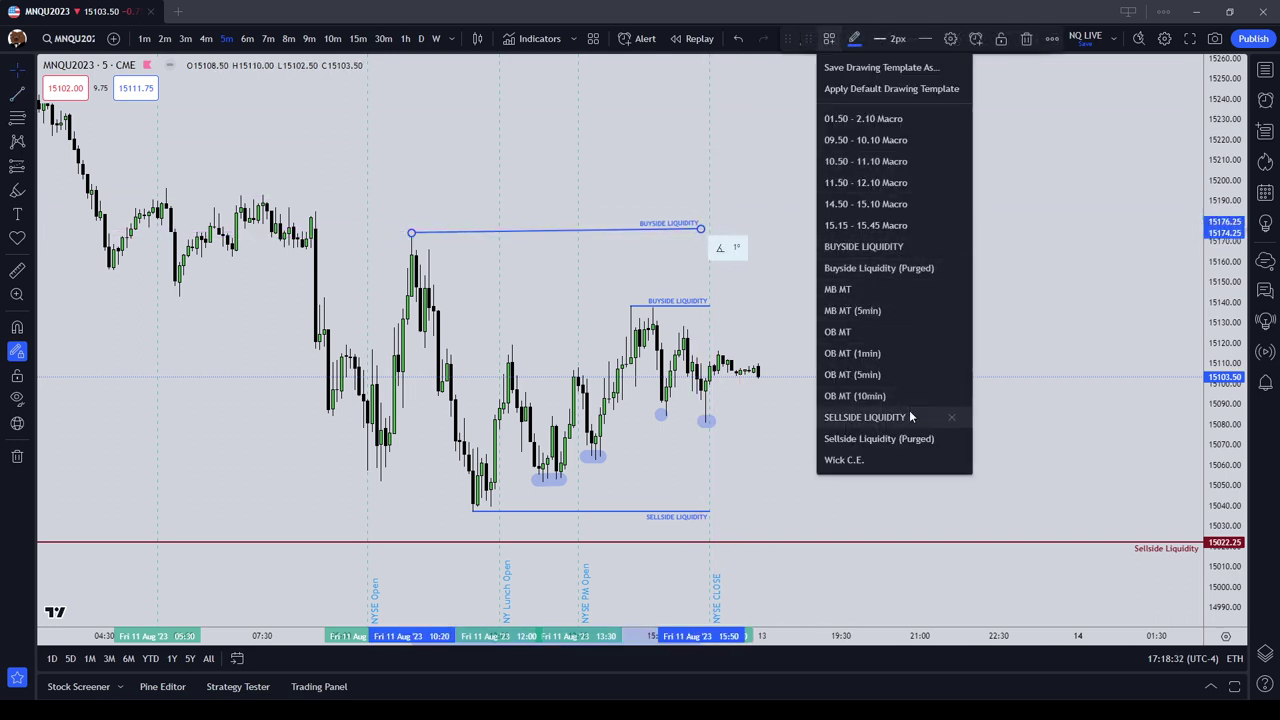
{"action": "right_click", "coordinate": [1032, 443]}
{"action": "key", "text": "ctrl+z"}
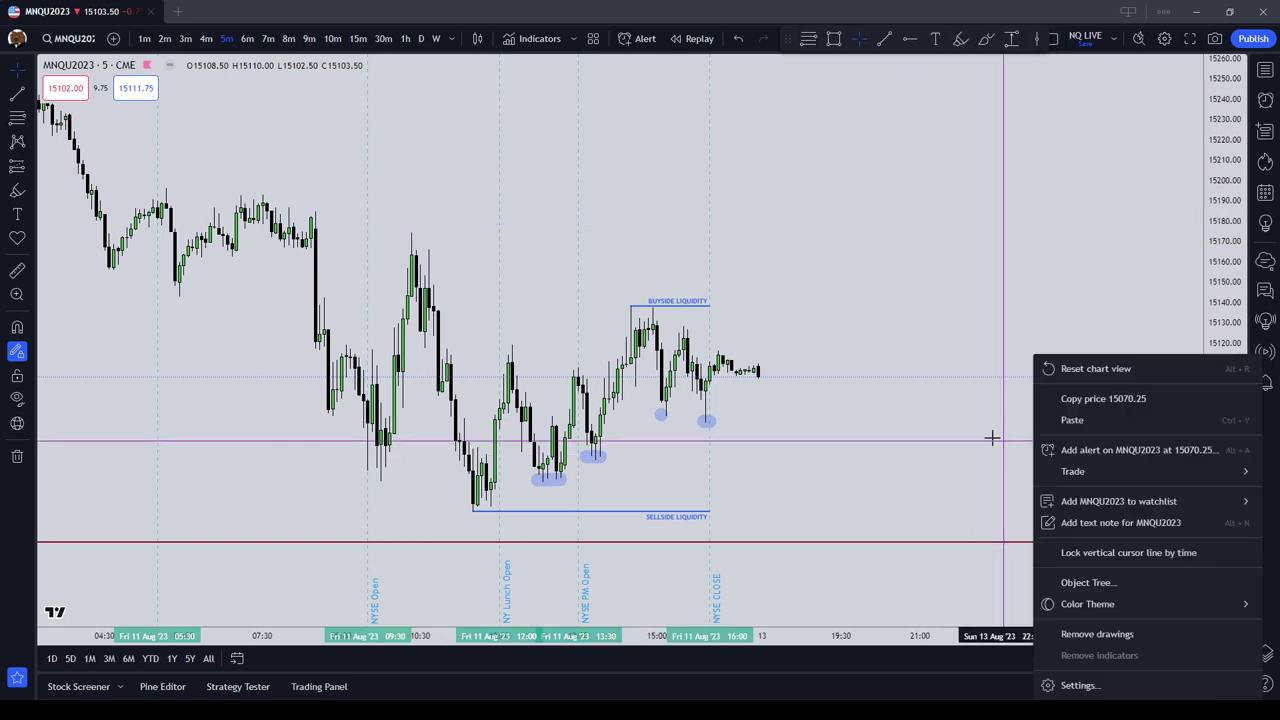
{"action": "key", "text": "ctrl+z"}
{"action": "left_click", "coordinate": [909, 206]}
Step: Place a horizontal ray at 15208.50, browse its liquidity drawing templates and delete the ray
{"action": "left_click", "coordinate": [911, 39]}
{"action": "left_click", "coordinate": [850, 163]}
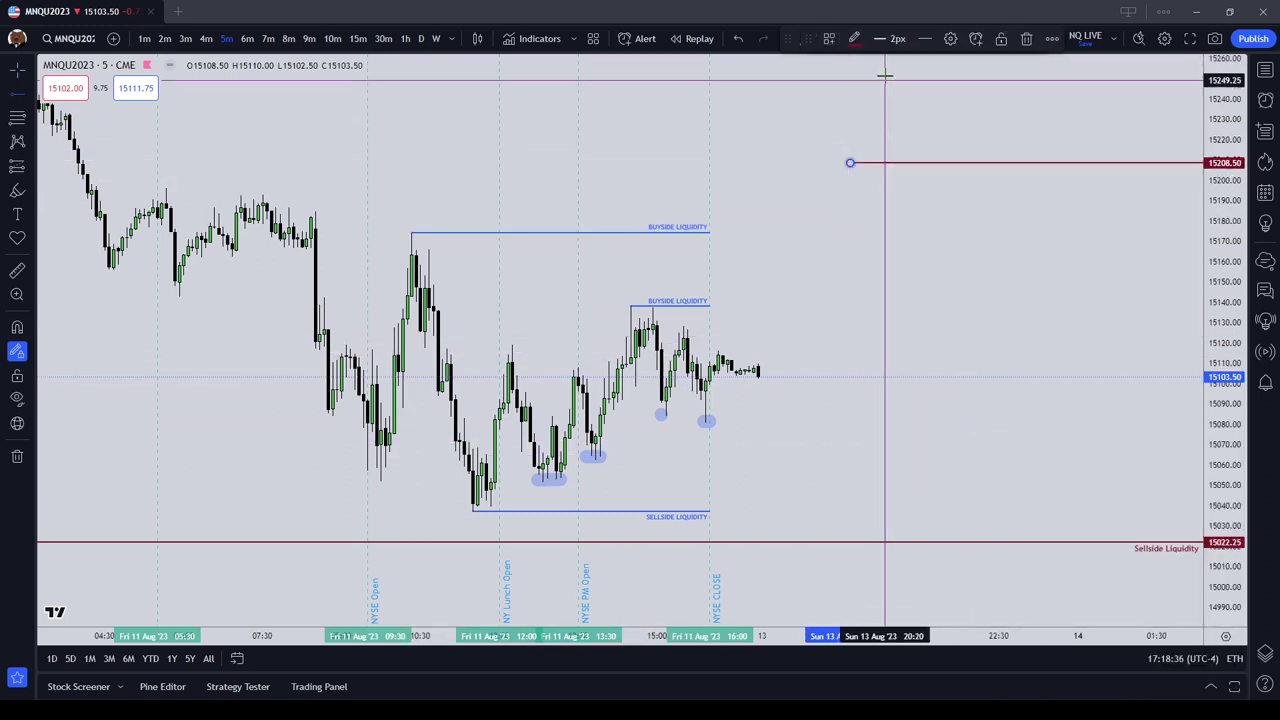
{"action": "left_click", "coordinate": [829, 39]}
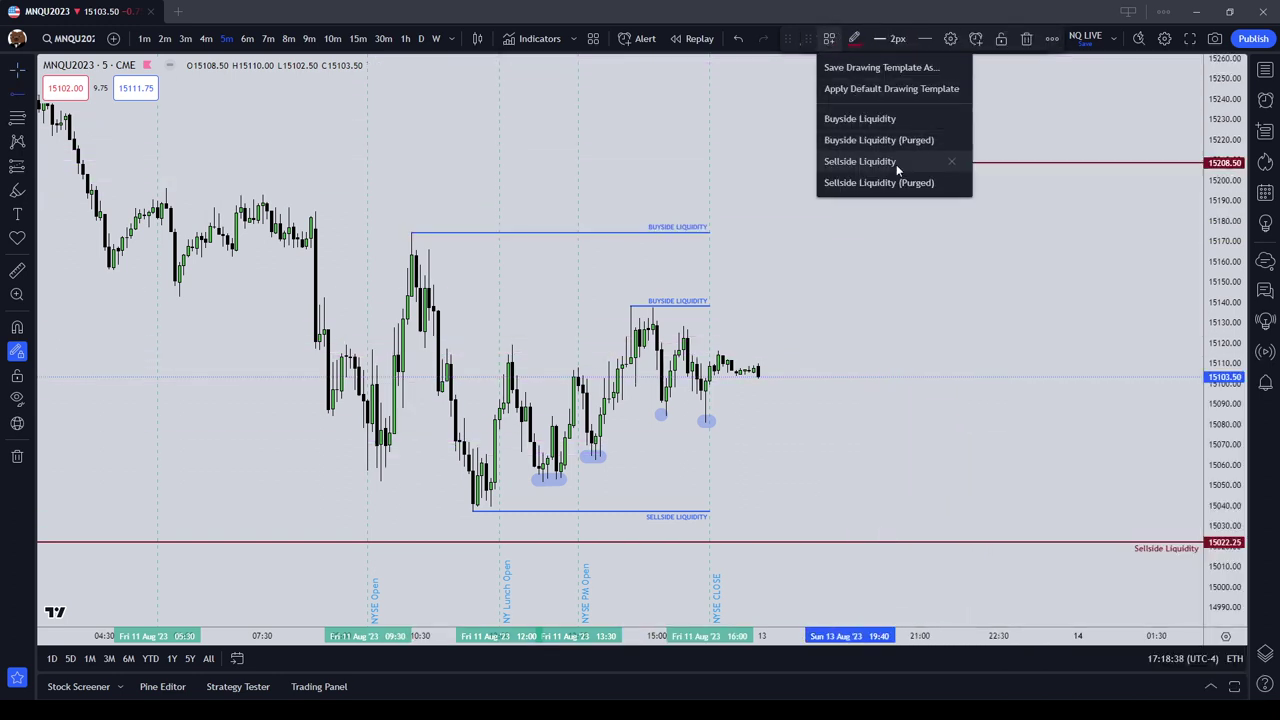
{"action": "left_click", "coordinate": [1031, 40]}
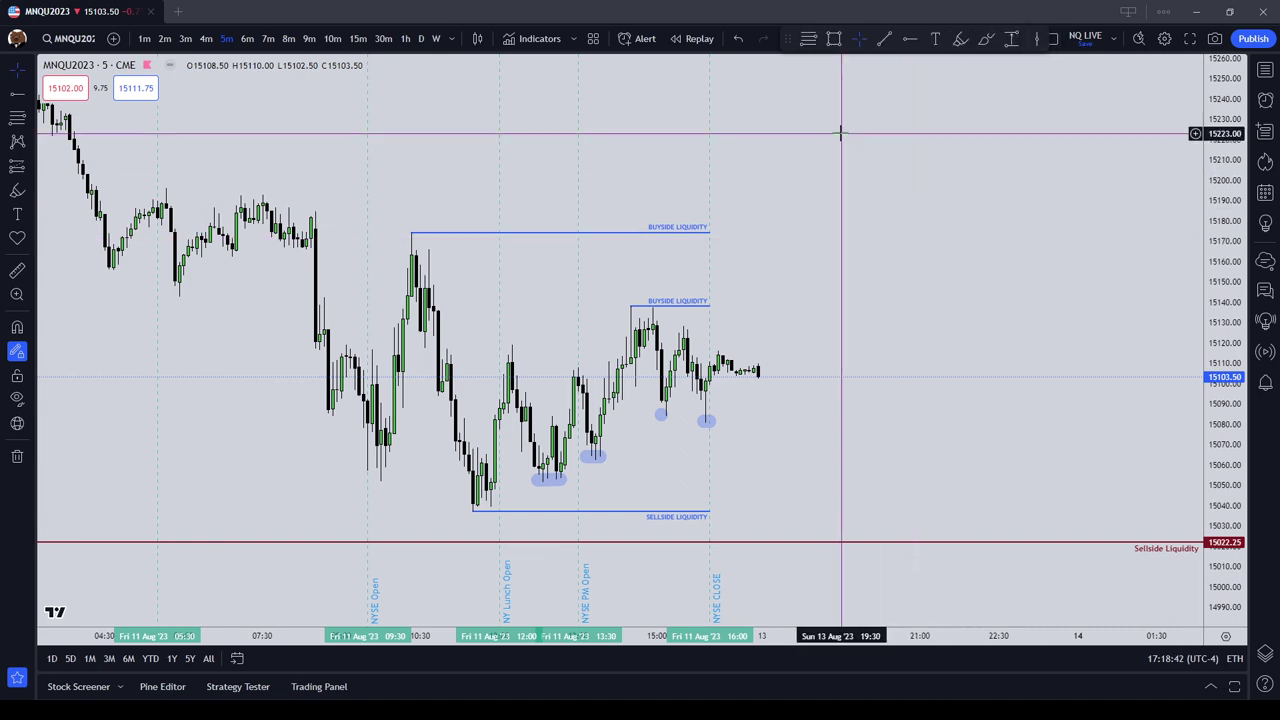
Step: Choose the Trend Line tool and enable magnet snapping for marking the 10 August afternoon highs
{"action": "left_click_drag", "start_coordinate": [431, 187], "coordinate": [674, 306]}
{"action": "scroll", "coordinate": [600, 318], "scroll_direction": "down", "scroll_amount": 5}
{"action": "left_click_drag", "start_coordinate": [570, 339], "coordinate": [922, 463]}
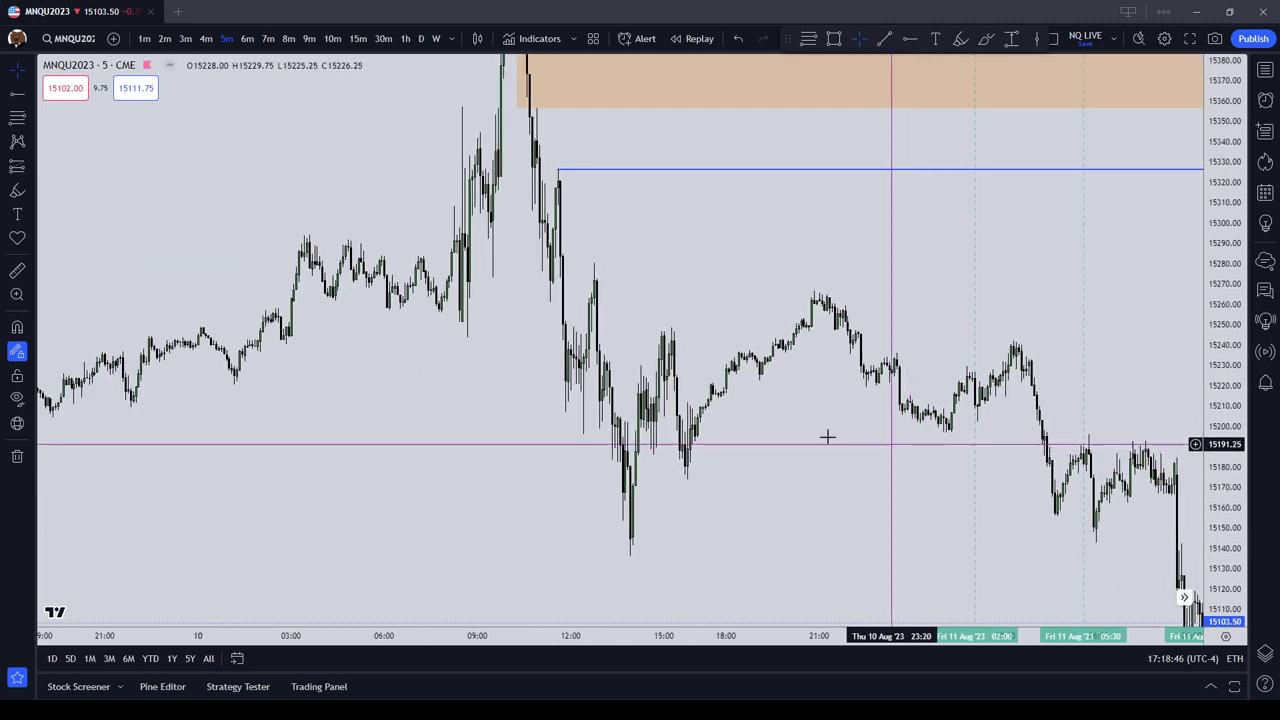
{"action": "left_click_drag", "start_coordinate": [752, 432], "coordinate": [655, 406]}
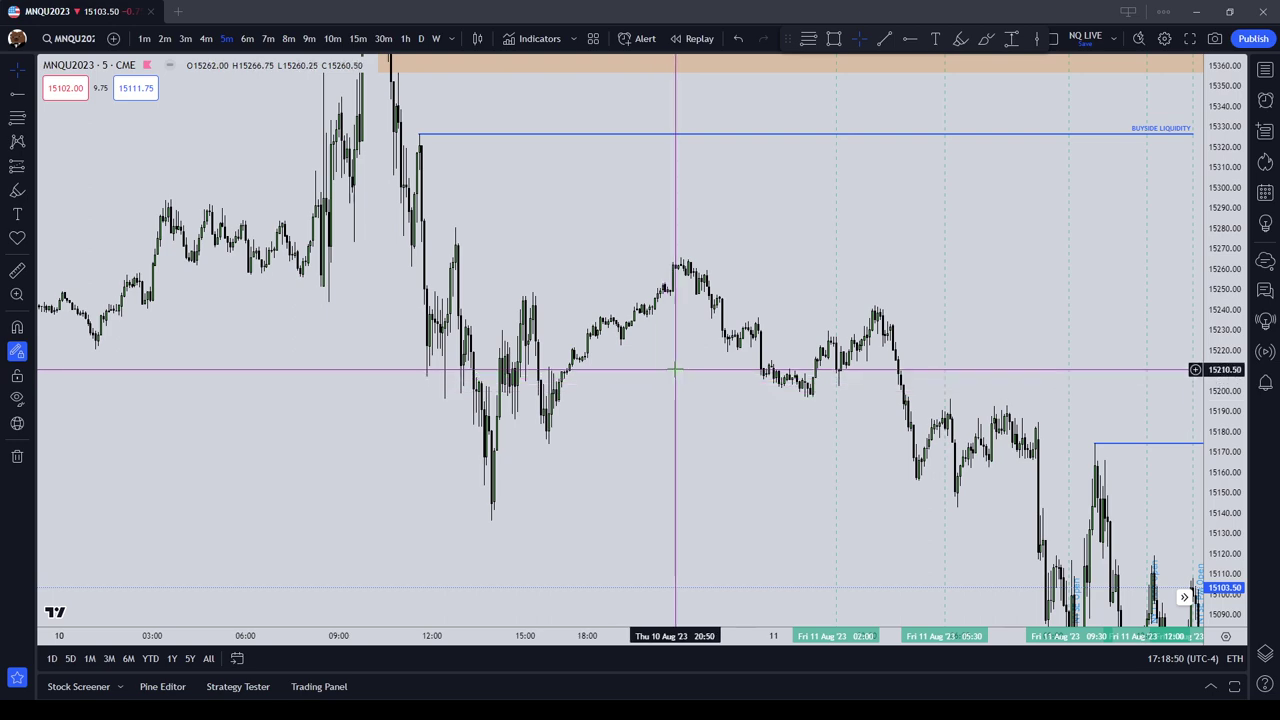
{"action": "scroll", "coordinate": [676, 370], "scroll_direction": "up", "scroll_amount": 3}
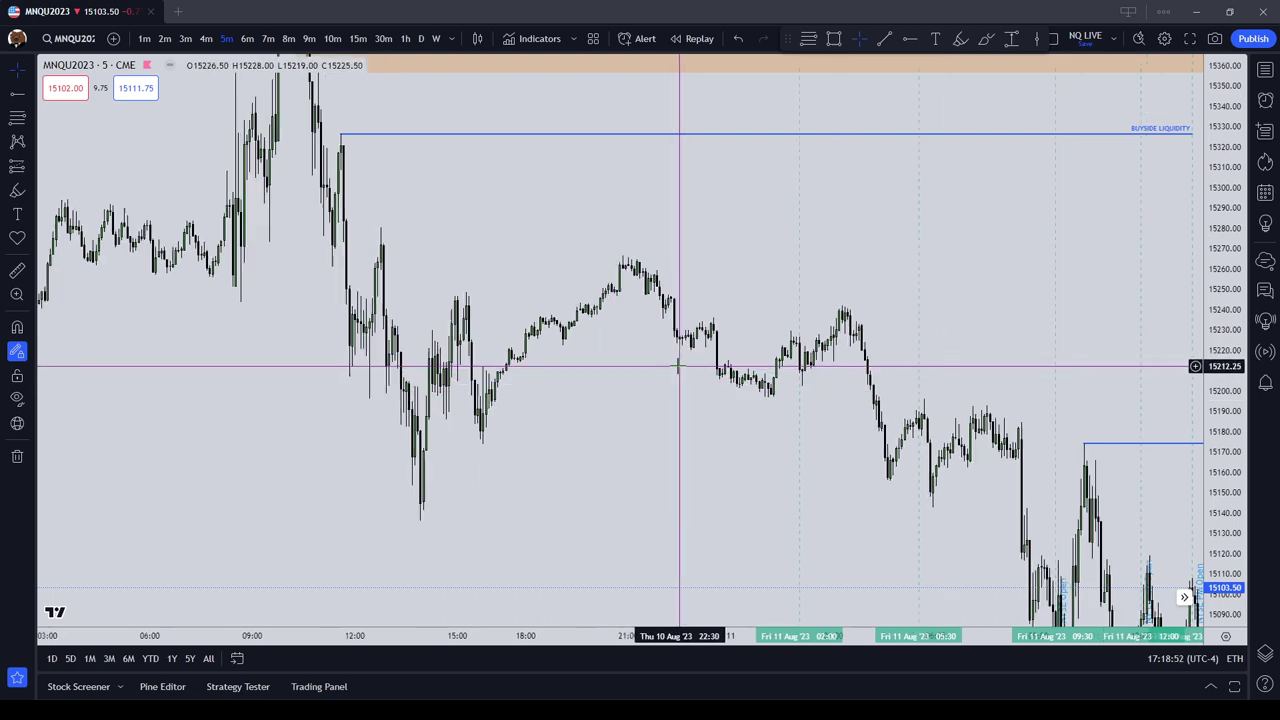
{"action": "left_click_drag", "start_coordinate": [533, 385], "coordinate": [643, 406]}
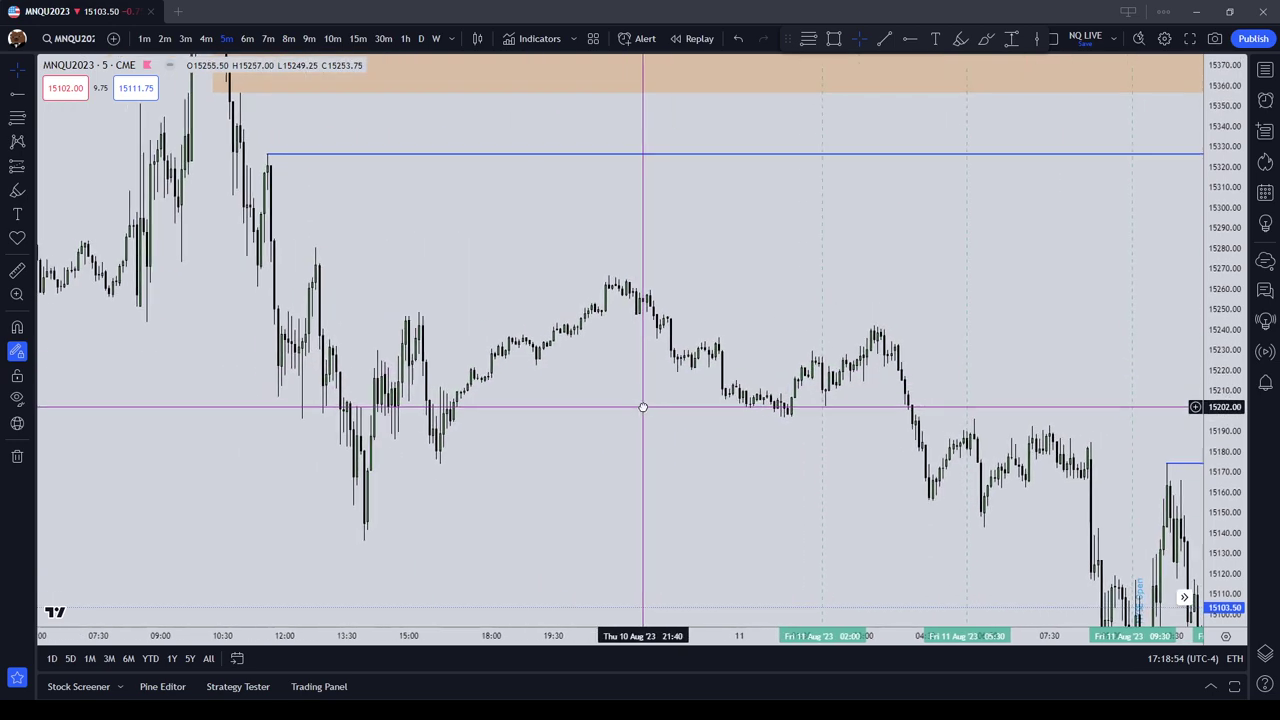
{"action": "left_click", "coordinate": [31, 93]}
{"action": "left_click", "coordinate": [96, 106]}
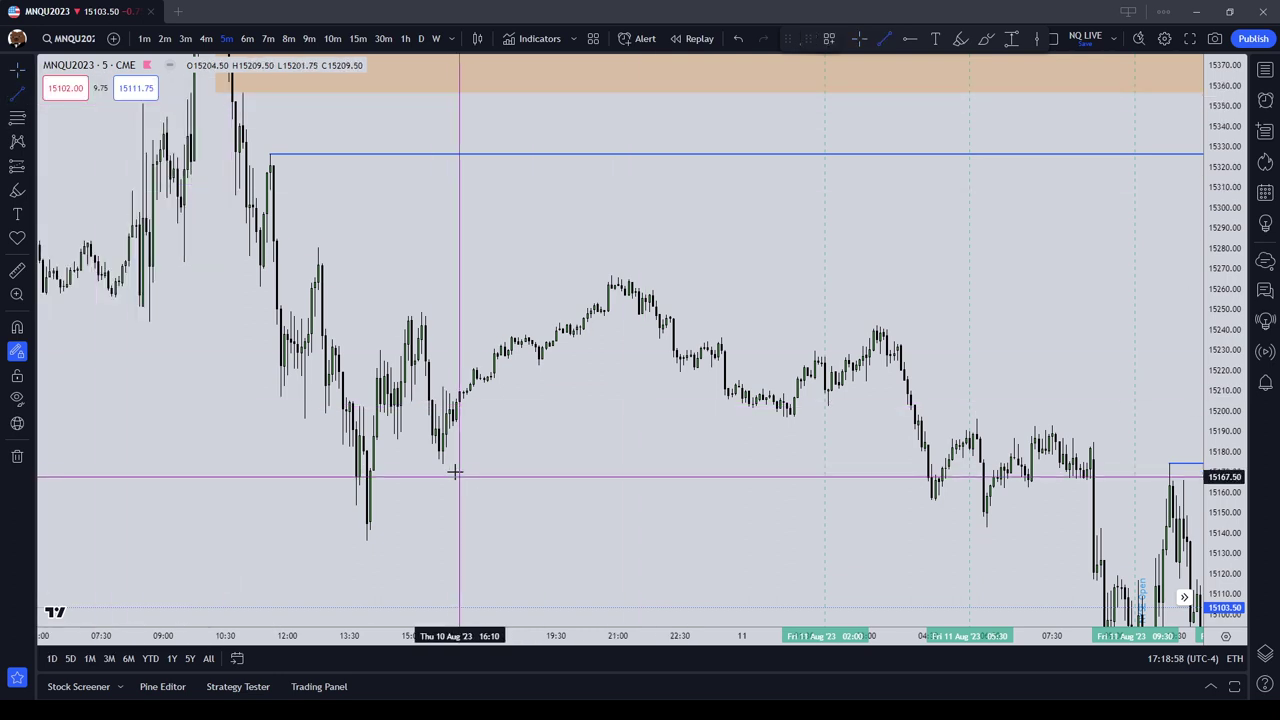
{"action": "left_click", "coordinate": [18, 327]}
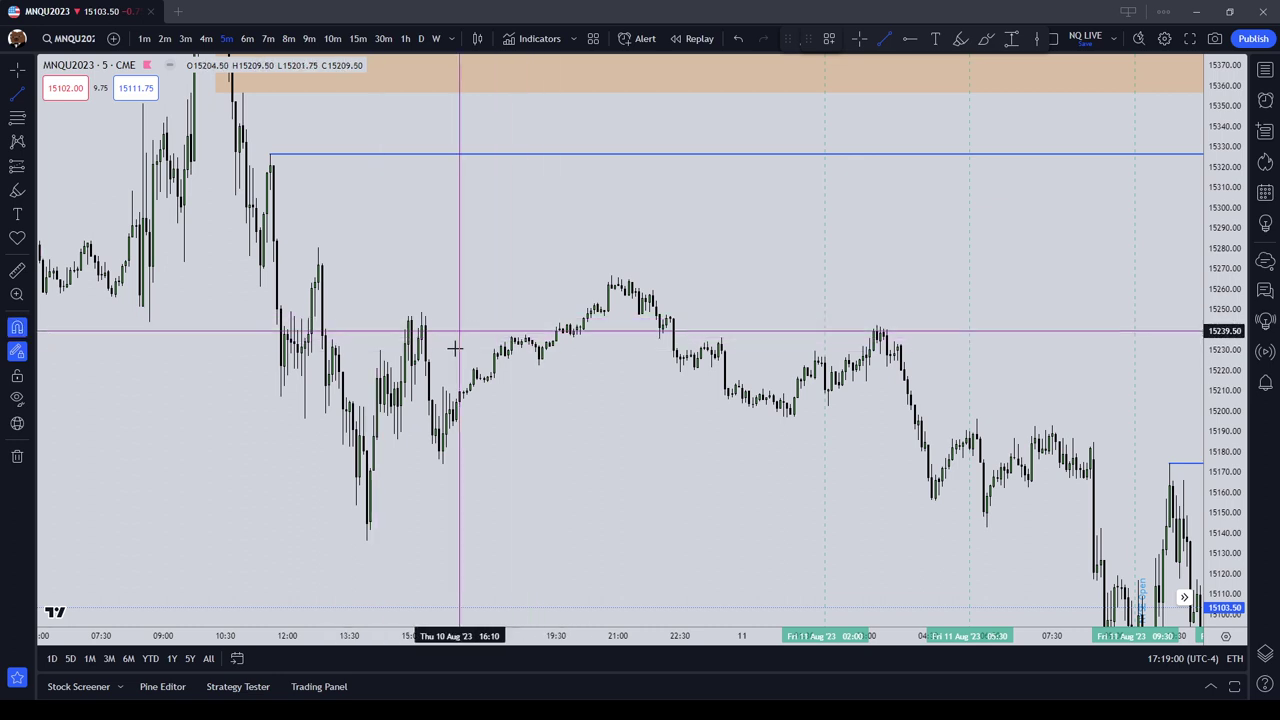
Step: Draw a level trend line at 15248.50 from the 10 August 15:15 high to 23:10, with the BUYSIDE LIQUIDITY template
{"action": "left_click", "coordinate": [417, 298]}
{"action": "key", "text": "Escape"}
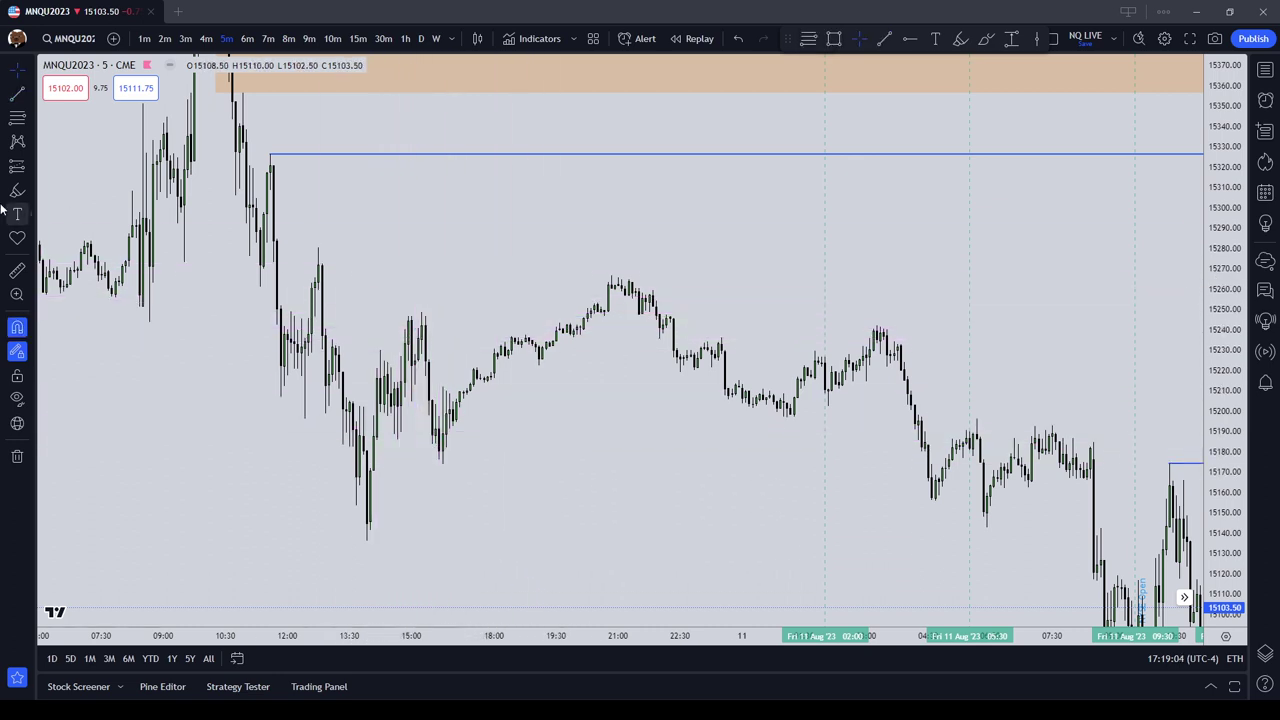
{"action": "left_click", "coordinate": [17, 92]}
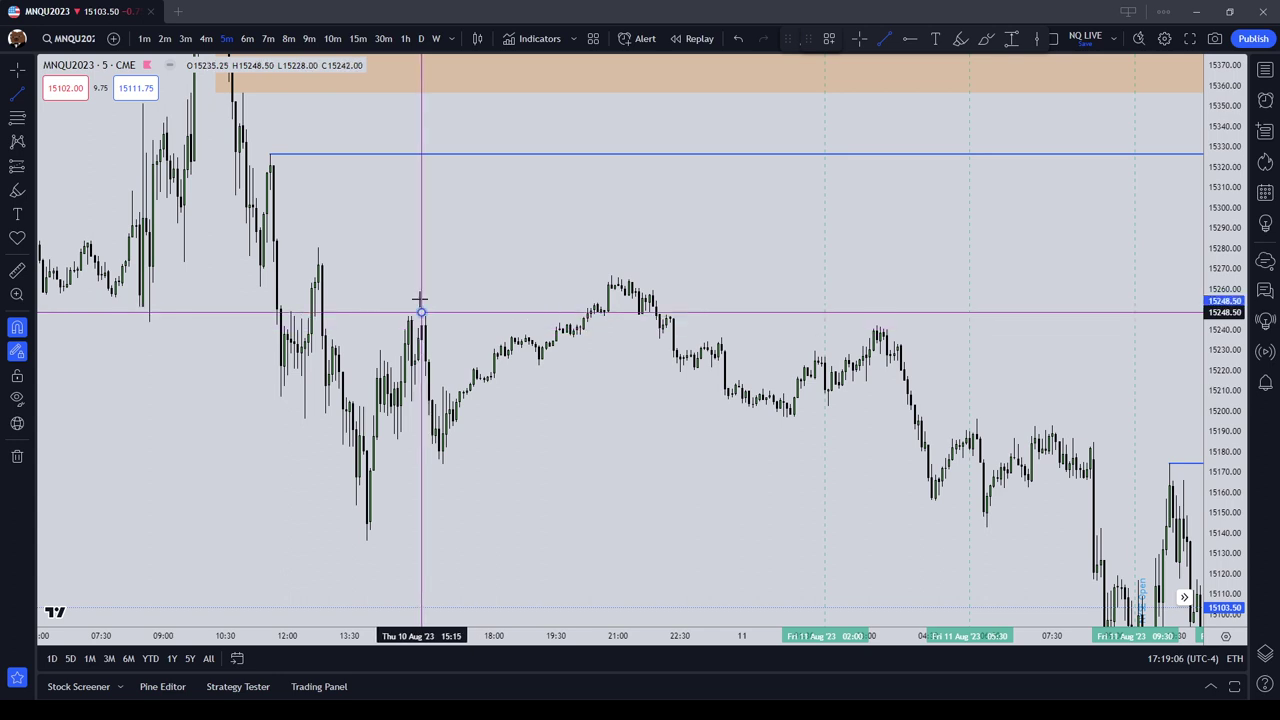
{"action": "left_click", "coordinate": [420, 298]}
{"action": "left_click", "coordinate": [706, 307]}
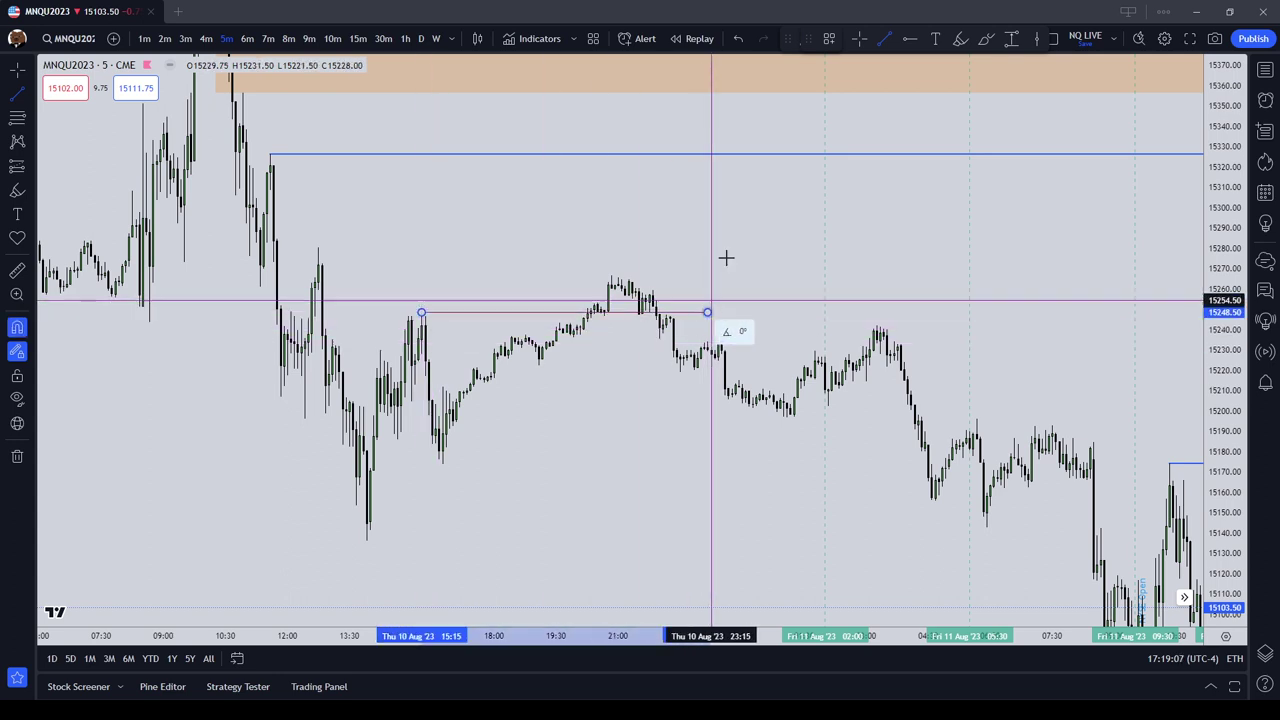
{"action": "left_click", "coordinate": [828, 40]}
{"action": "left_click", "coordinate": [866, 225]}
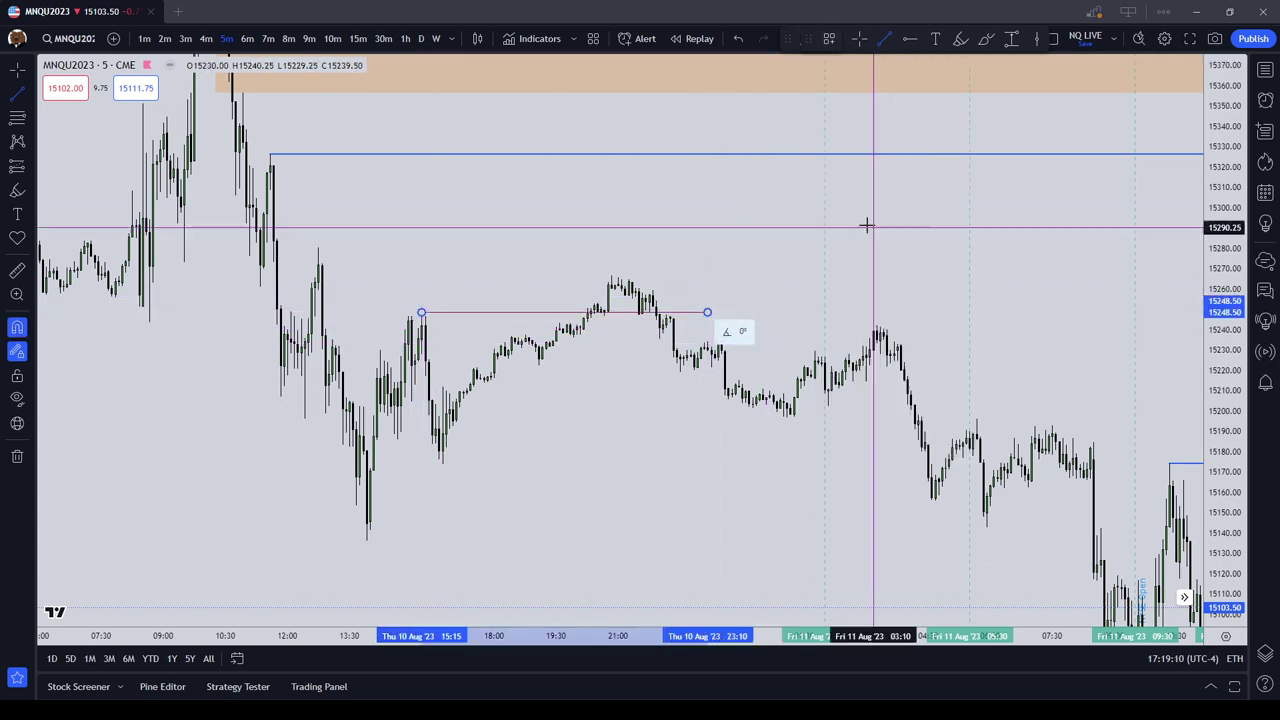
Step: Draw a level trend line at 15280.50 from the 10 August 12:45 high to 23:50, with the BUYSIDE LIQUIDITY template
{"action": "left_click", "coordinate": [318, 247]}
{"action": "left_click", "coordinate": [735, 247]}
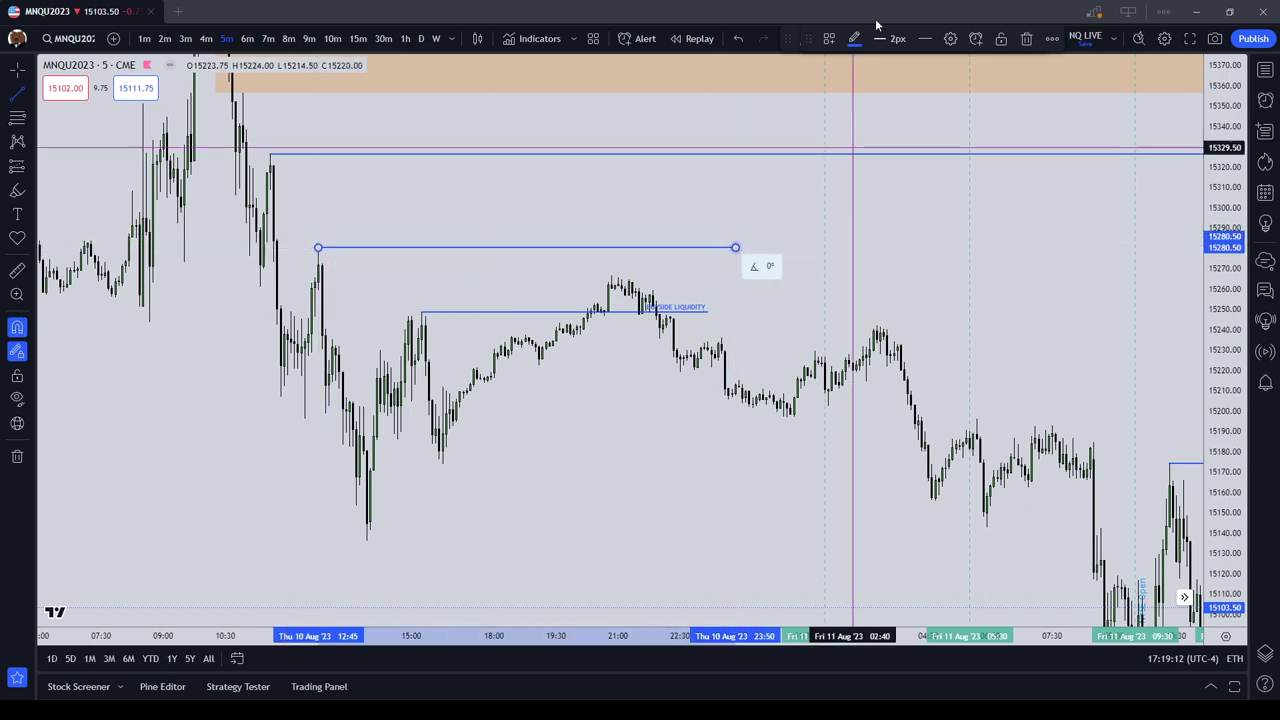
{"action": "left_click", "coordinate": [826, 39]}
{"action": "left_click", "coordinate": [866, 246]}
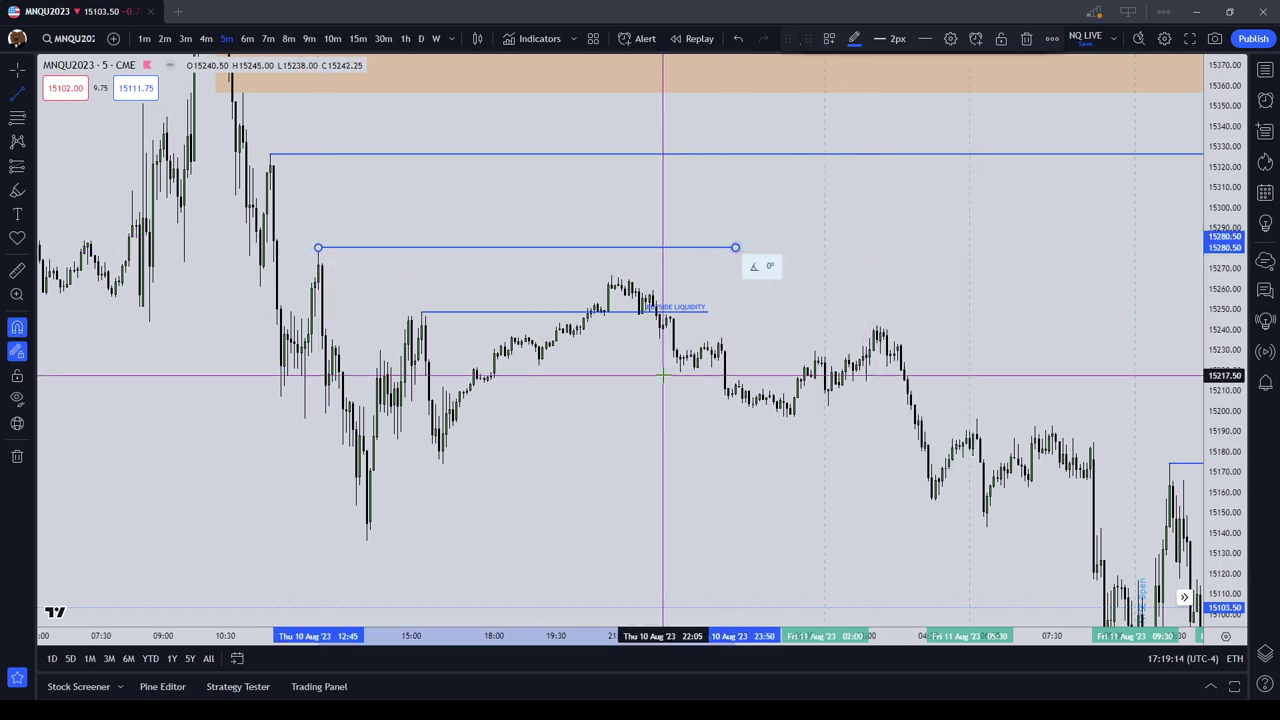
{"action": "left_click", "coordinate": [704, 312]}
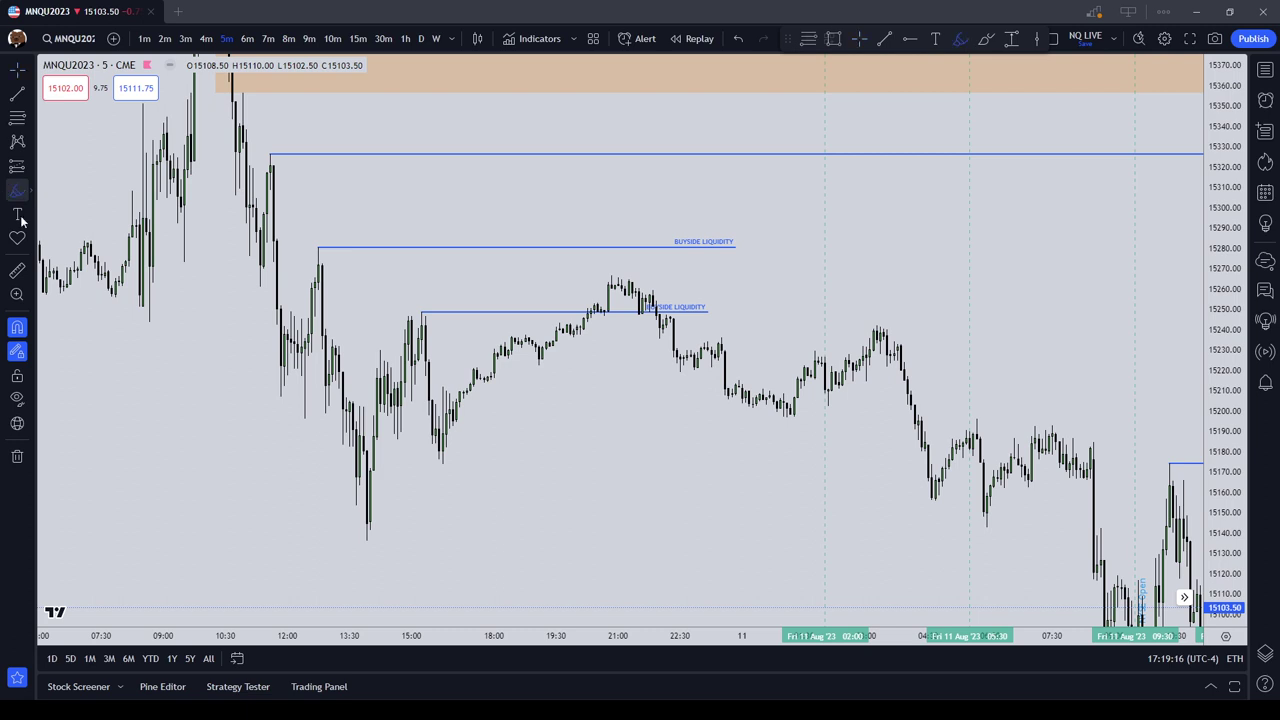
Step: Disable magnet snapping and brush circles around the 12:45, 15:15 and 20:55 highs, plus two parallel strokes along the climb through the lower line
{"action": "left_click", "coordinate": [13, 326]}
{"action": "mouse_move", "coordinate": [433, 308]}
{"action": "left_mouse_down"}
{"action": "mouse_move", "coordinate": [416, 306]}
{"action": "mouse_move", "coordinate": [440, 309]}
{"action": "left_mouse_up"}
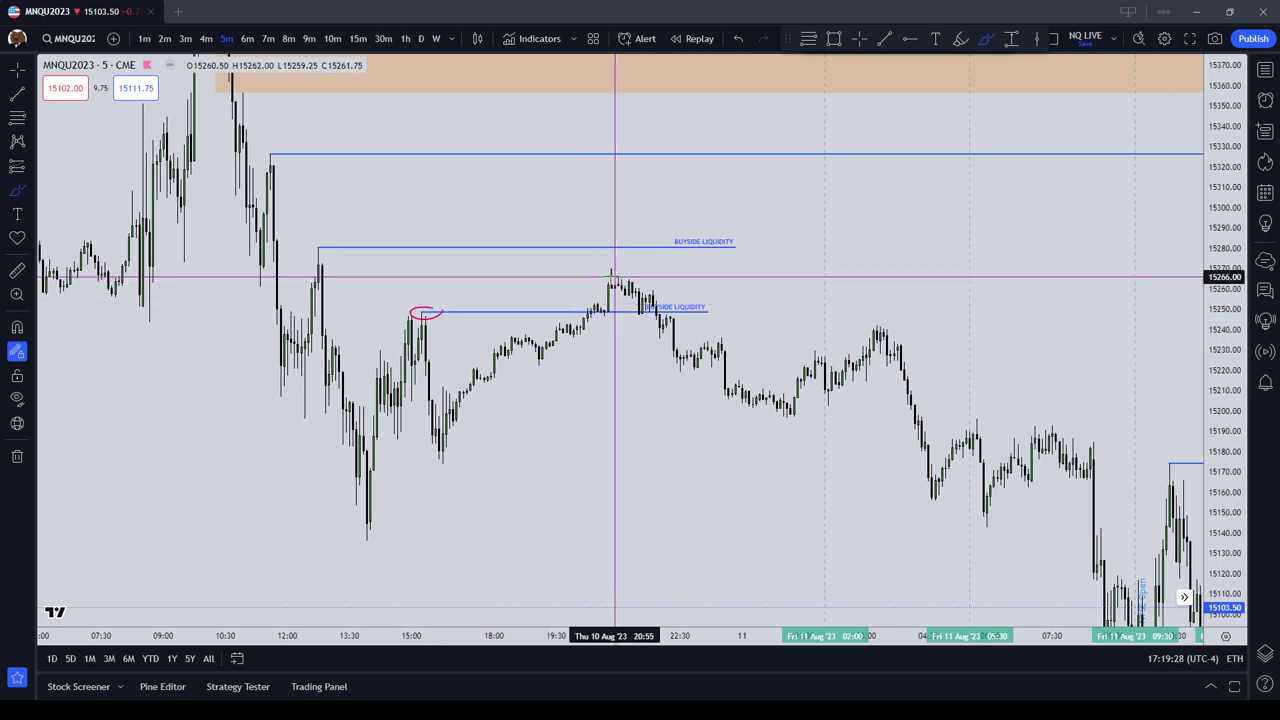
{"action": "left_click_drag", "start_coordinate": [596, 277], "coordinate": [601, 284]}
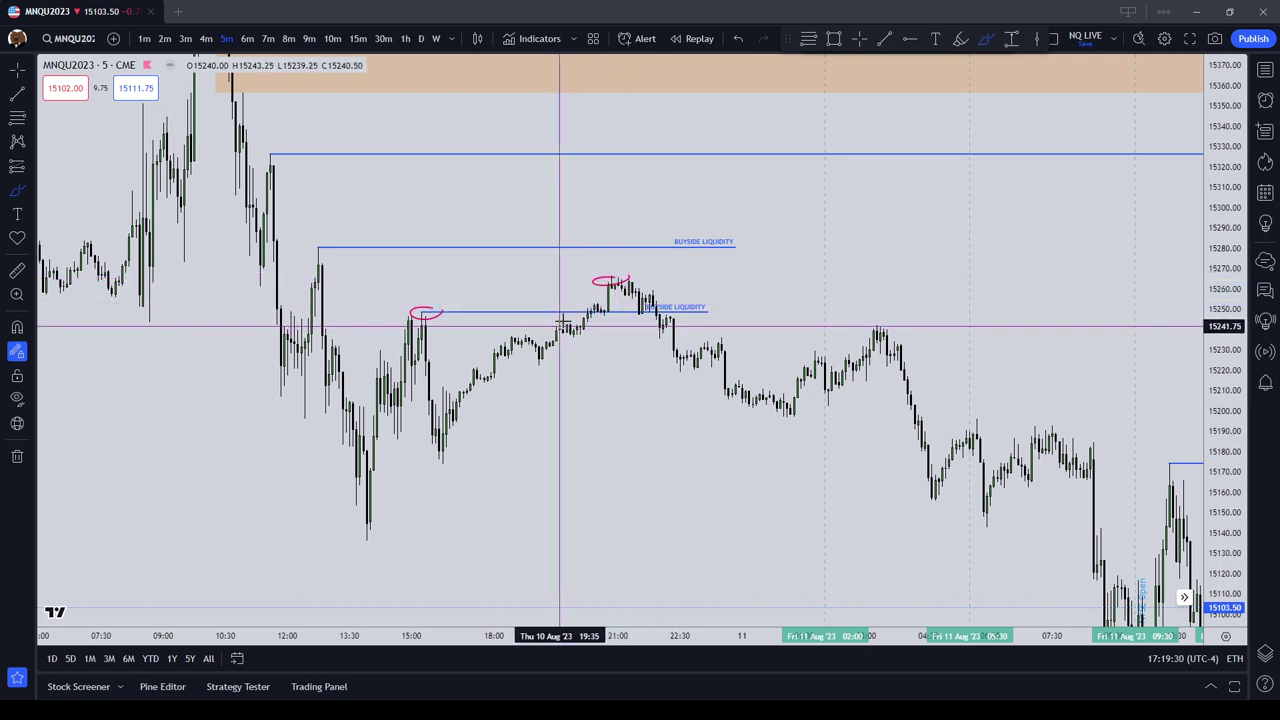
{"action": "mouse_move", "coordinate": [562, 322]}
{"action": "left_mouse_down"}
{"action": "mouse_move", "coordinate": [584, 303]}
{"action": "mouse_move", "coordinate": [608, 309]}
{"action": "mouse_move", "coordinate": [575, 337]}
{"action": "left_mouse_up"}
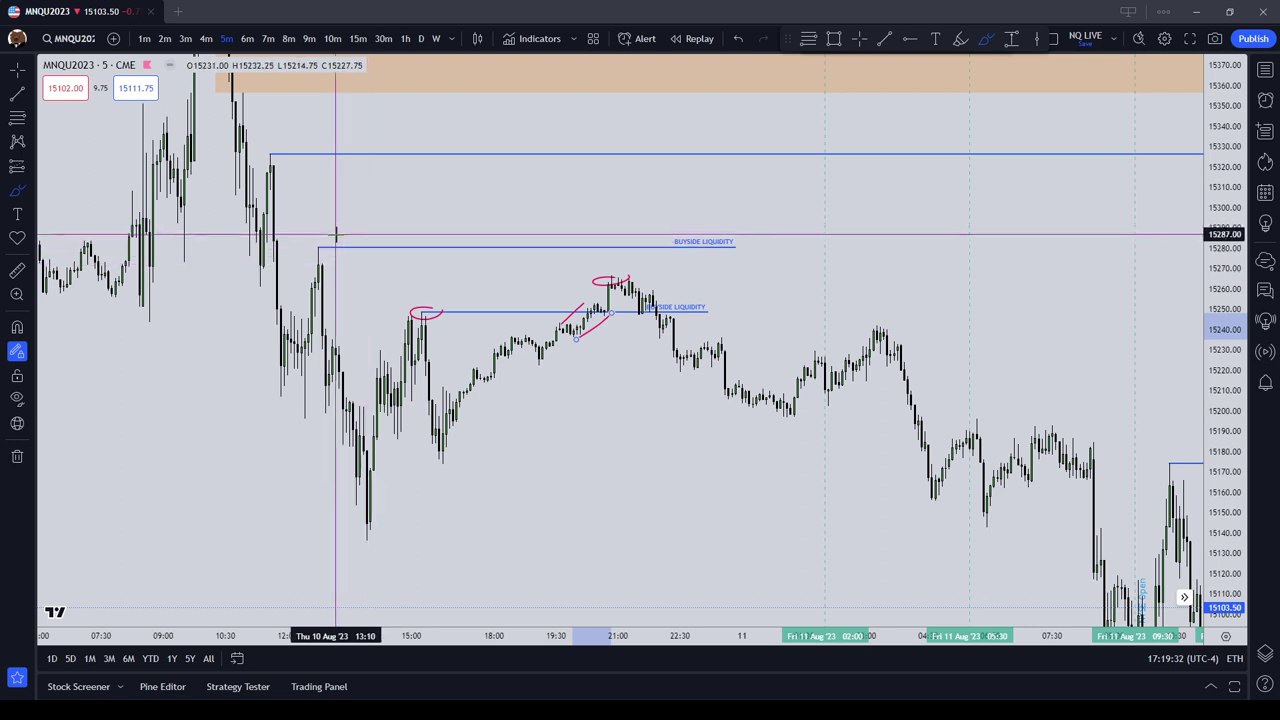
{"action": "mouse_move", "coordinate": [334, 237]}
{"action": "left_mouse_down"}
{"action": "mouse_move", "coordinate": [291, 246]}
{"action": "mouse_move", "coordinate": [334, 237]}
{"action": "left_mouse_up"}
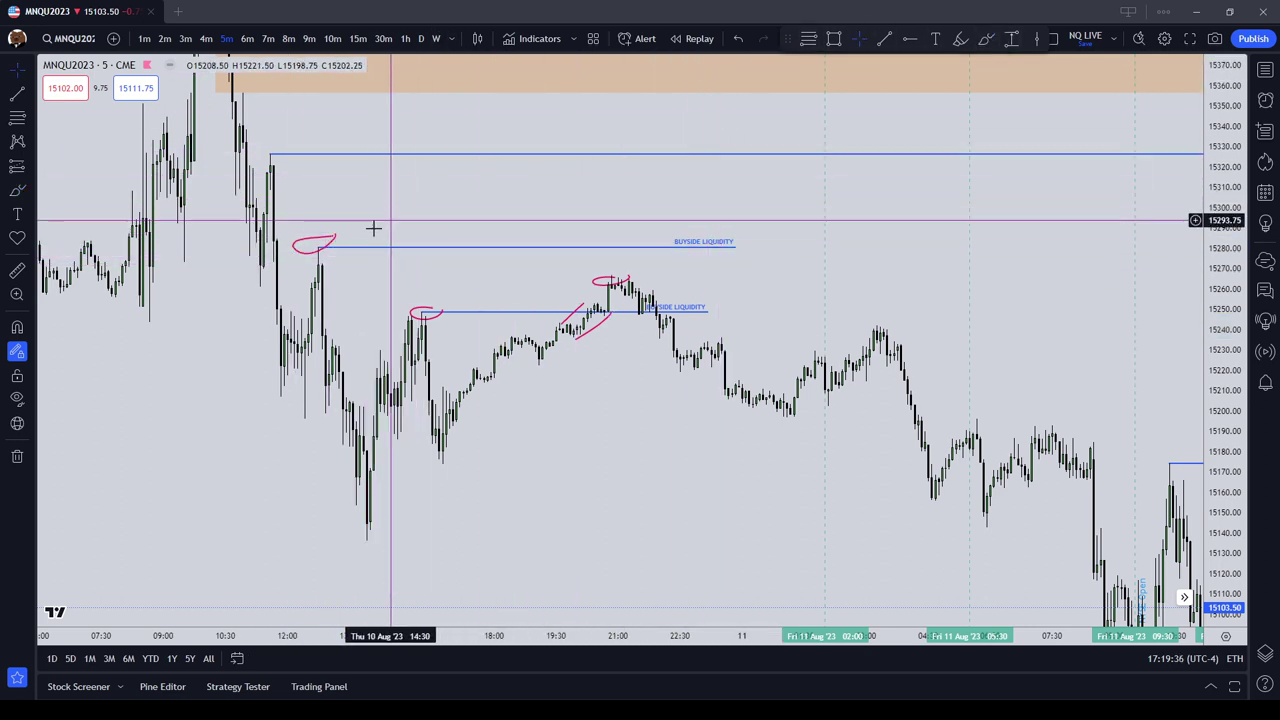
Step: Delete the brush circle around the 10 August 12:45 high
{"action": "key", "text": "Delete"}
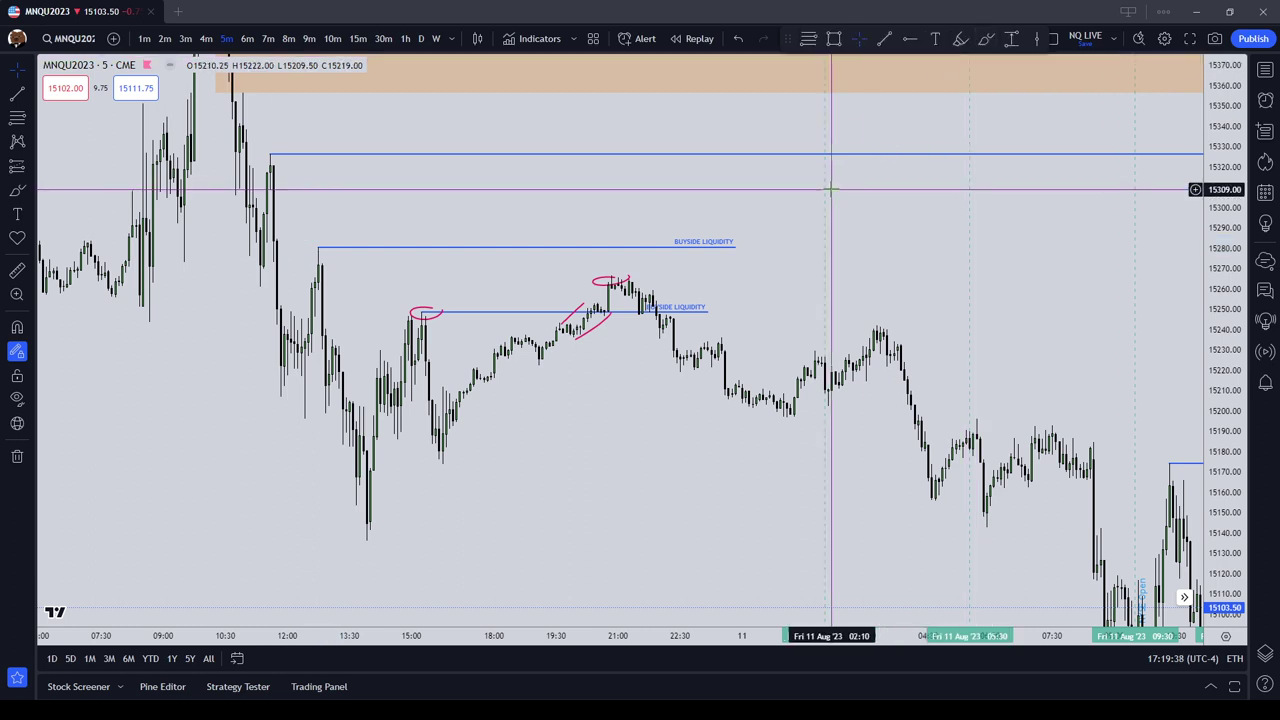
{"action": "left_click_drag", "start_coordinate": [614, 420], "coordinate": [460, 410]}
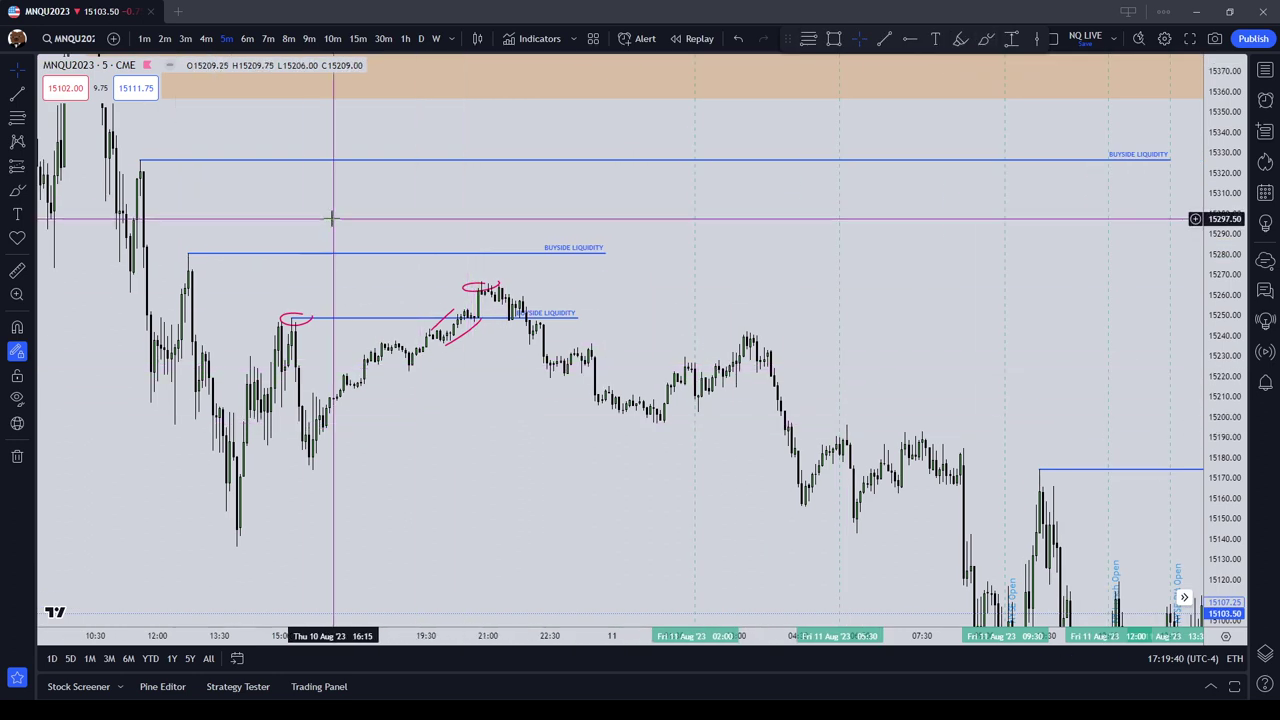
Step: Draw a level trend line at 15173.75 from the 10 August 15:45 low to 11 August 04:50, and delete it
{"action": "left_click", "coordinate": [16, 94]}
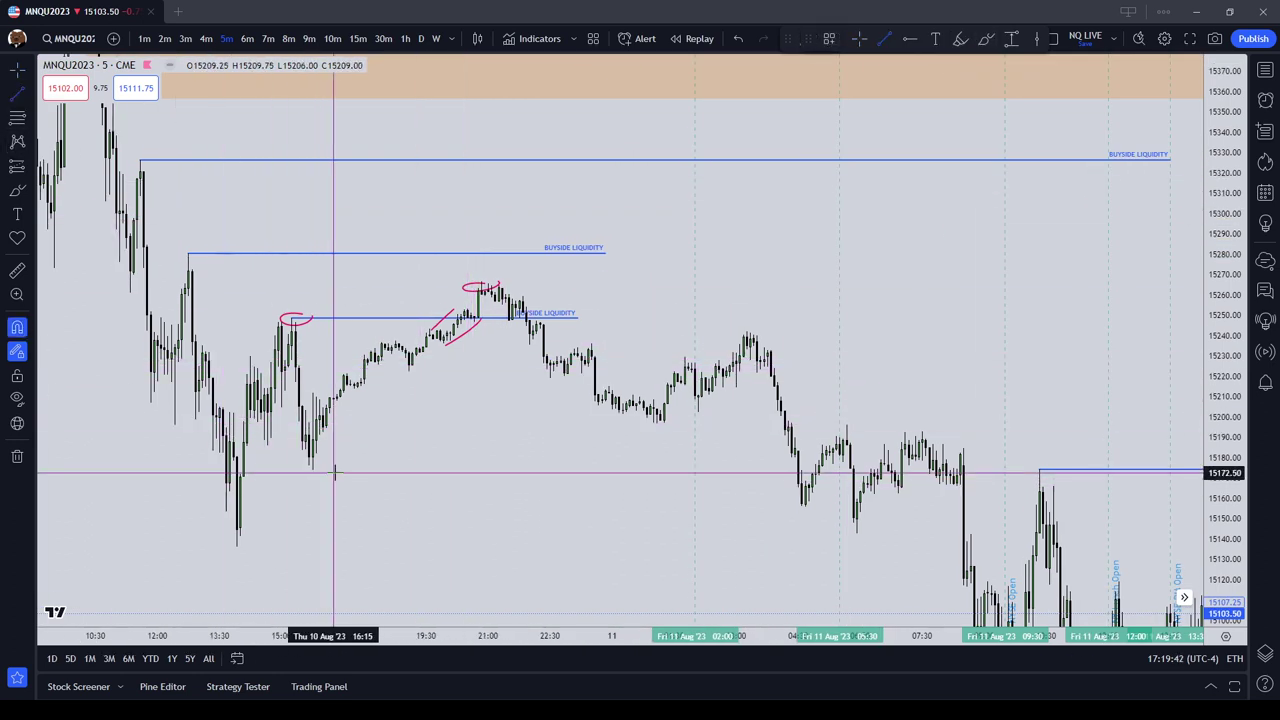
{"action": "left_click", "coordinate": [312, 487]}
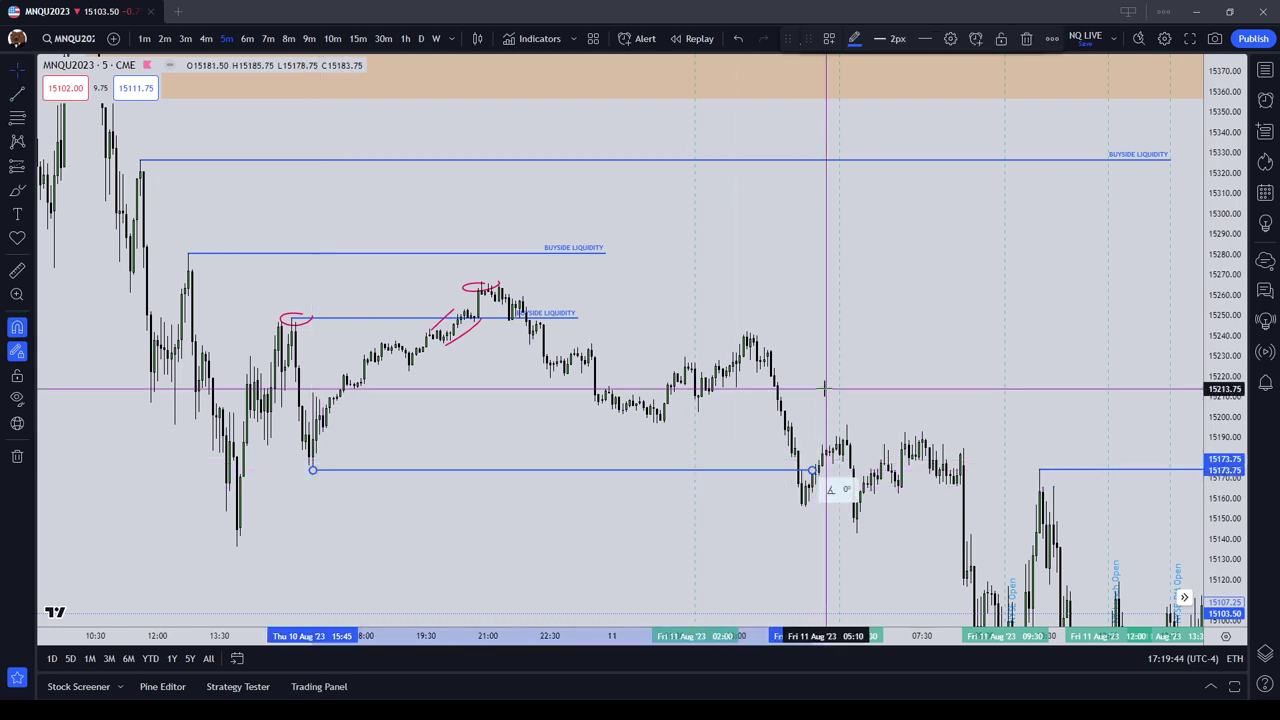
{"action": "left_click", "coordinate": [805, 471]}
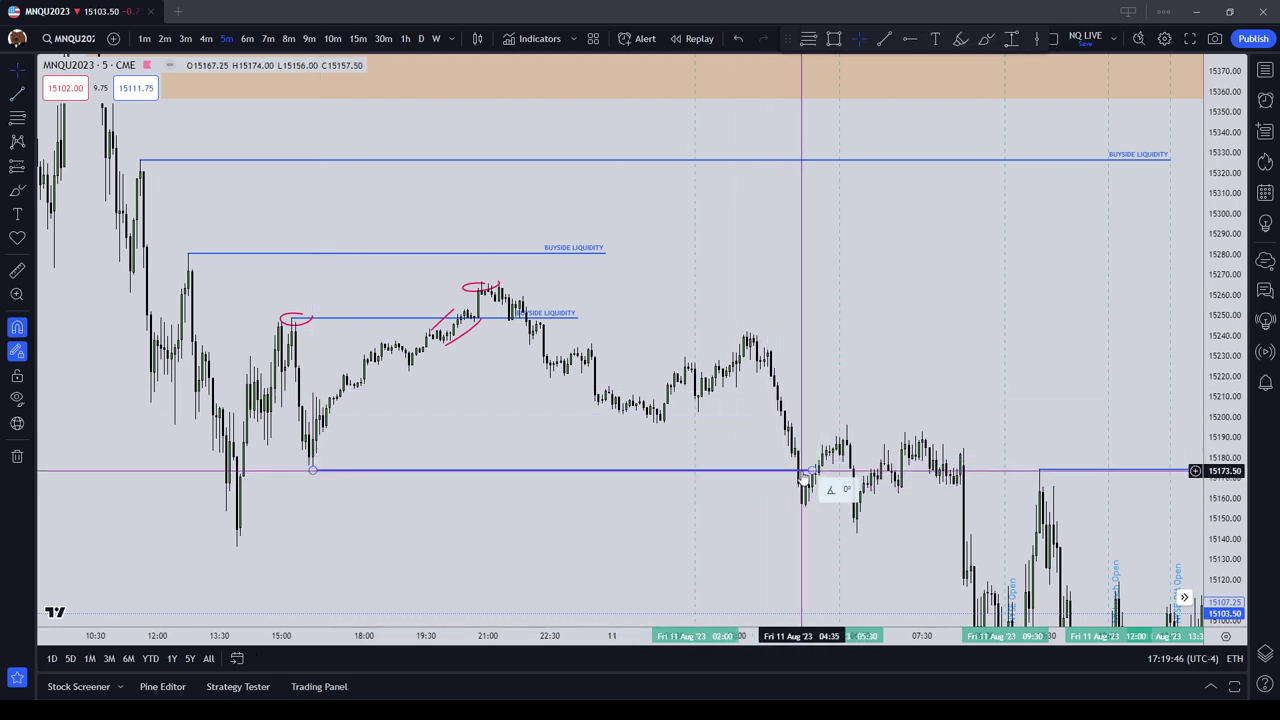
{"action": "left_click", "coordinate": [806, 486]}
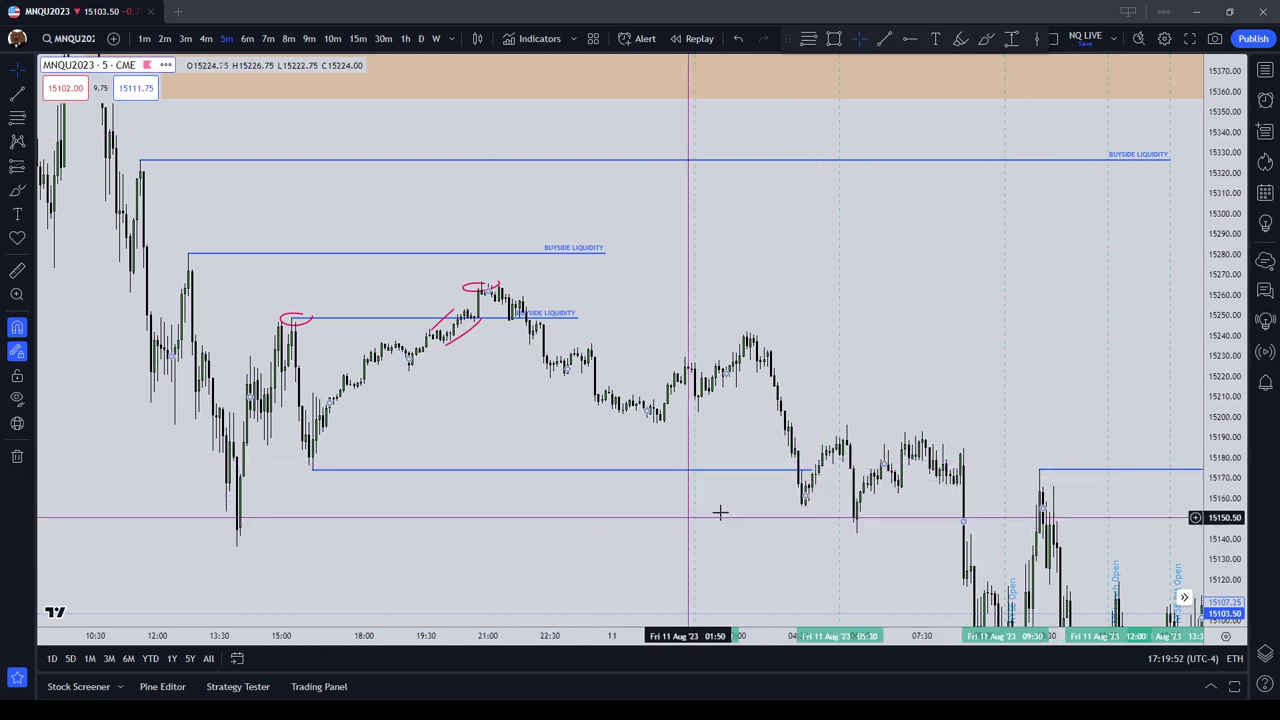
{"action": "left_click", "coordinate": [755, 475]}
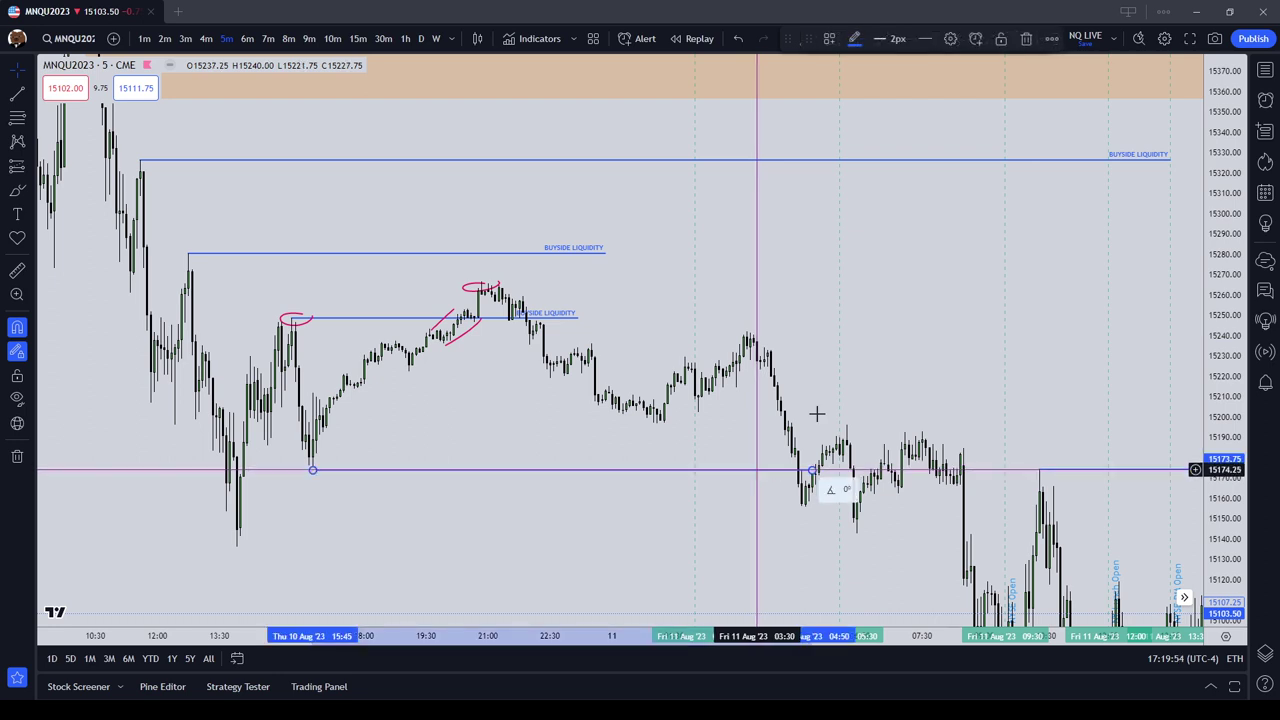
{"action": "left_click", "coordinate": [1025, 37]}
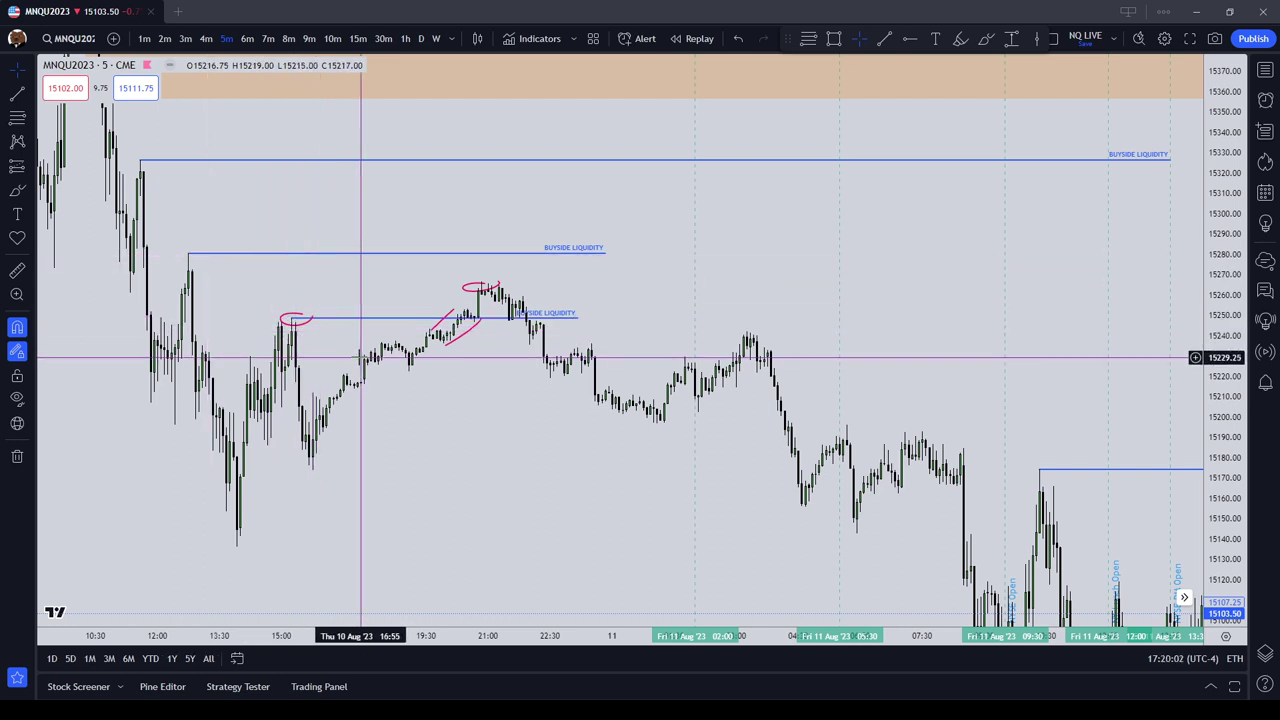
Step: Delete the BUYSIDE LIQUIDITY line that starts at the 10 August 12:45 high
{"action": "left_click", "coordinate": [222, 253]}
{"action": "left_click", "coordinate": [1025, 37]}
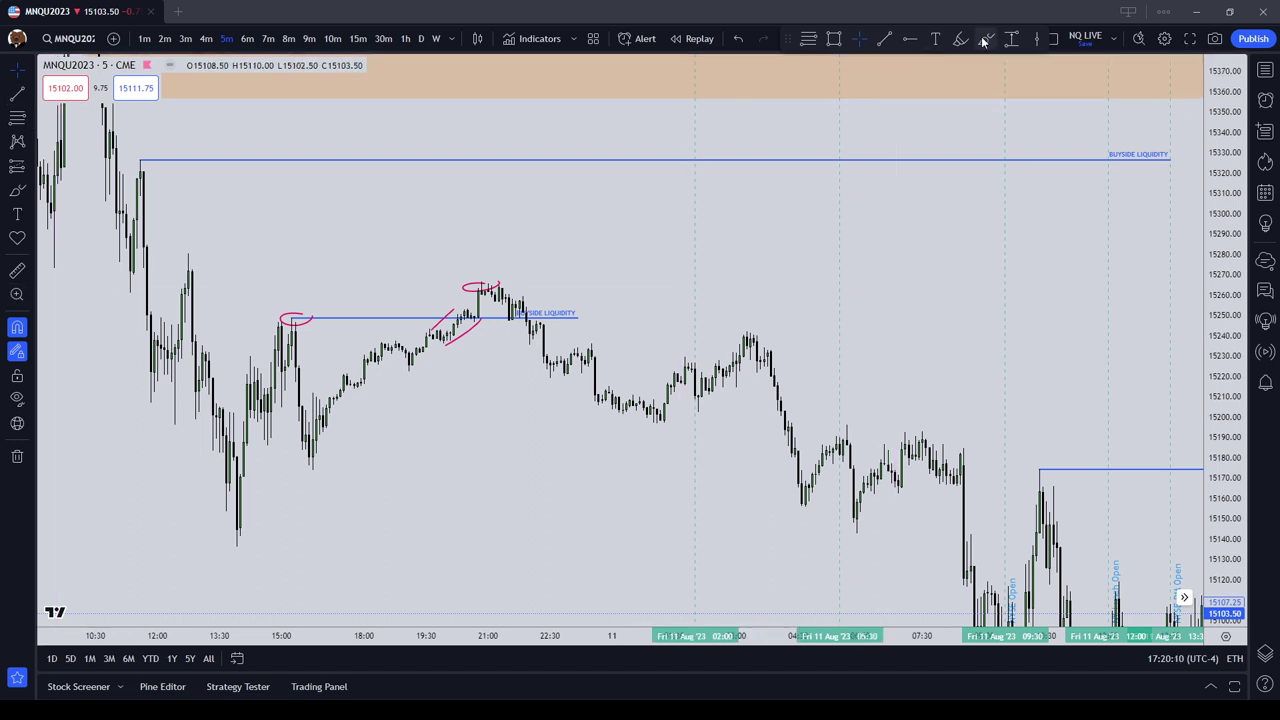
Step: Brush an oval around the twin highs near 15:00 on 10 August, and delete it together with the existing circle there
{"action": "mouse_move", "coordinate": [306, 317]}
{"action": "left_mouse_down"}
{"action": "mouse_move", "coordinate": [266, 320]}
{"action": "mouse_move", "coordinate": [313, 318]}
{"action": "left_mouse_up"}
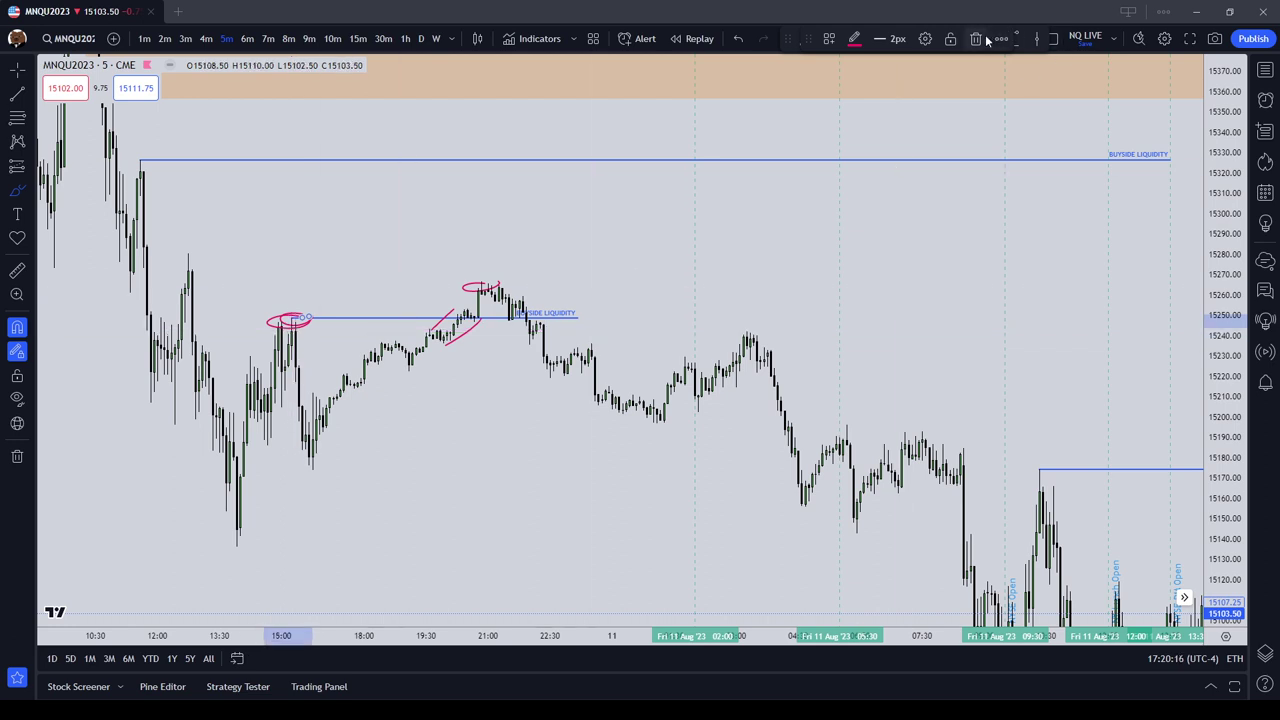
{"action": "left_click", "coordinate": [296, 320]}
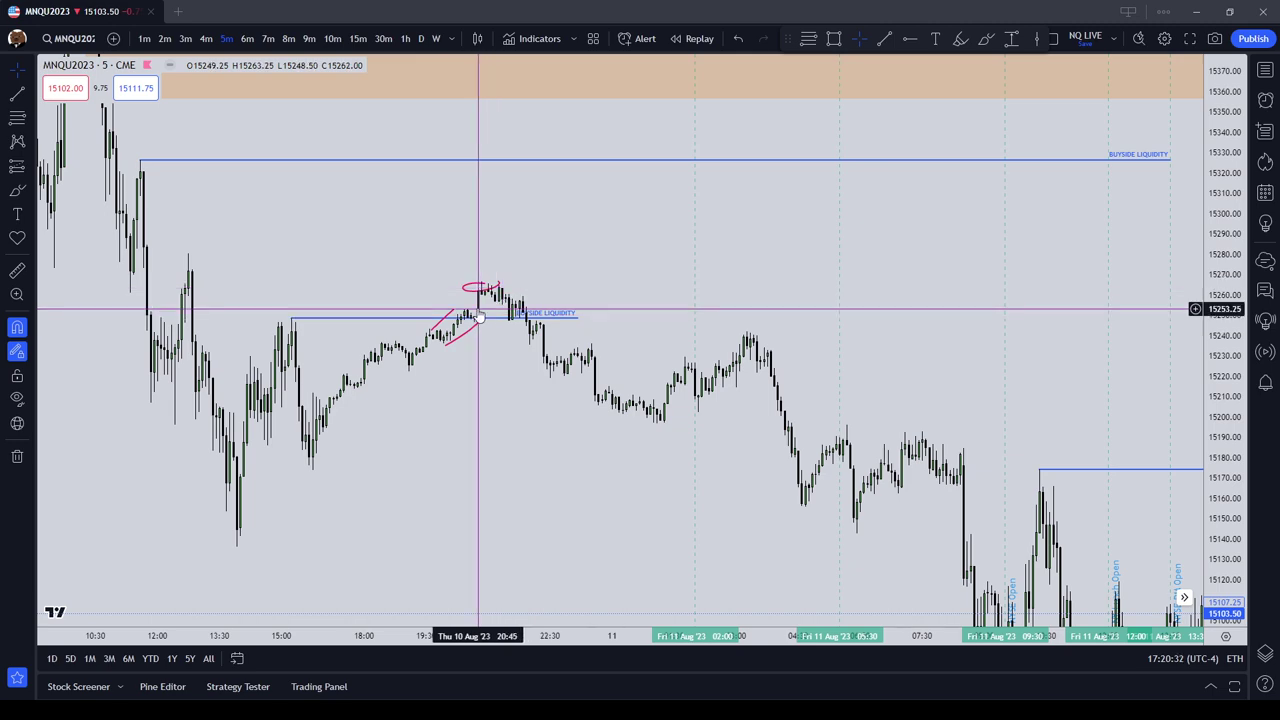
Step: Delete the lower of the two parallel brush strokes along the climb through the 15248.50 liquidity line
{"action": "scroll", "coordinate": [476, 305], "scroll_direction": "up", "scroll_amount": 2}
{"action": "left_click_drag", "start_coordinate": [474, 303], "coordinate": [875, 330]}
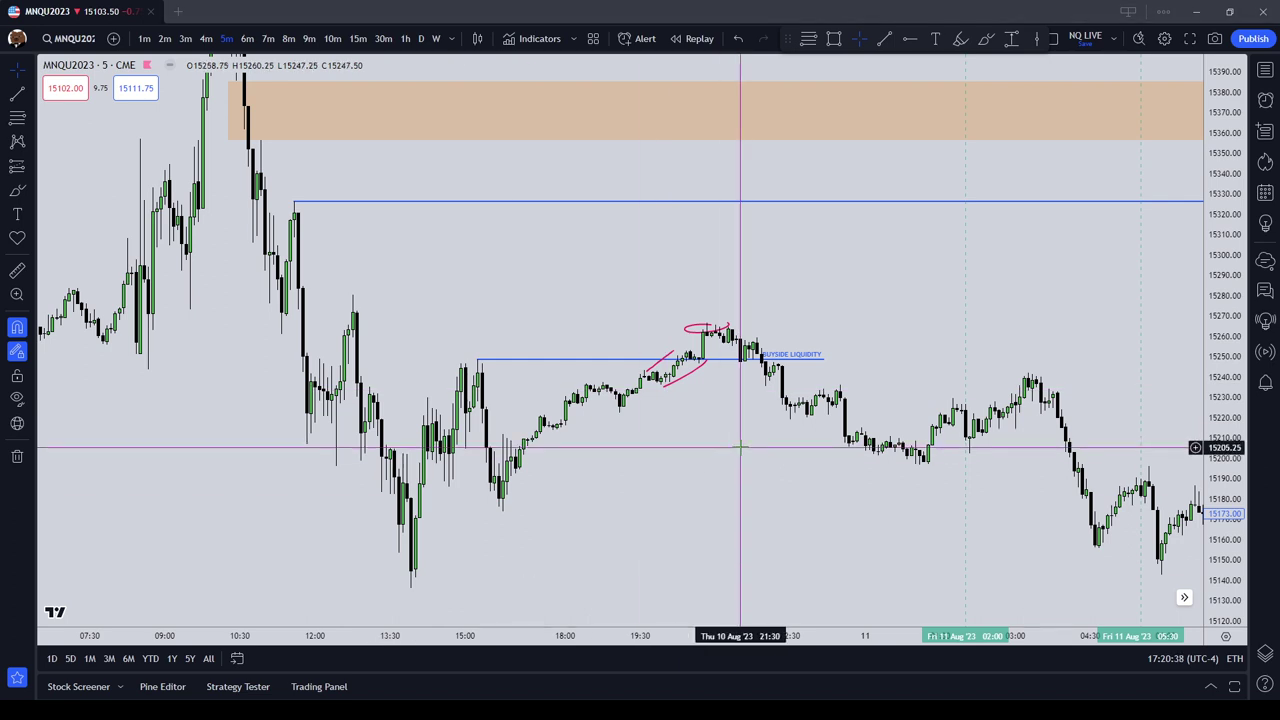
{"action": "left_click_drag", "start_coordinate": [740, 449], "coordinate": [680, 394]}
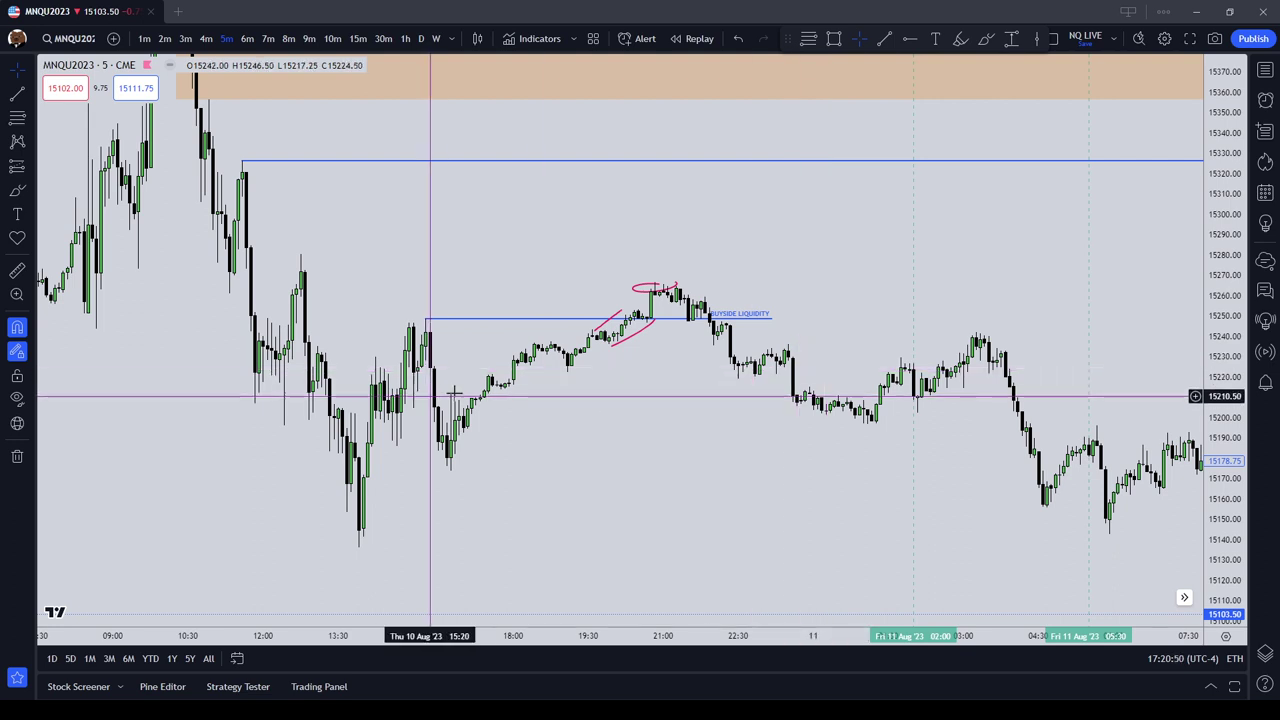
{"action": "scroll", "coordinate": [609, 360], "scroll_direction": "down", "scroll_amount": 2}
{"action": "left_click", "coordinate": [748, 341]}
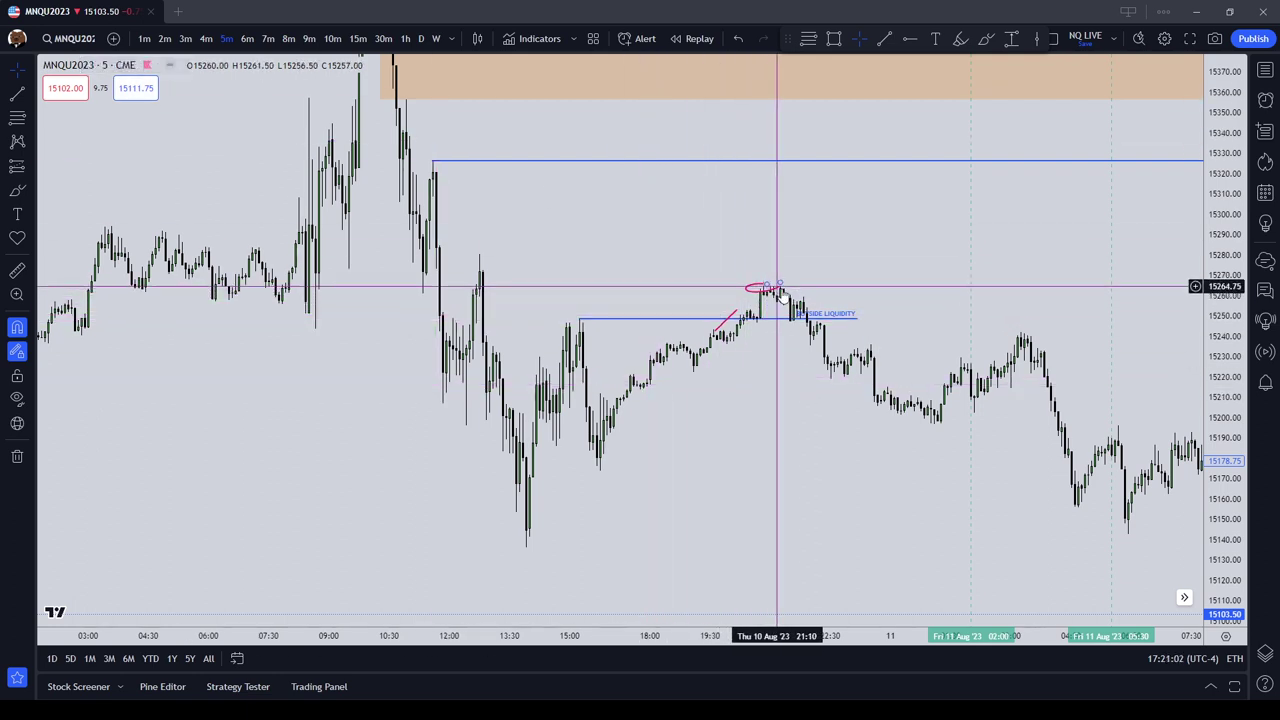
{"action": "left_click", "coordinate": [812, 318]}
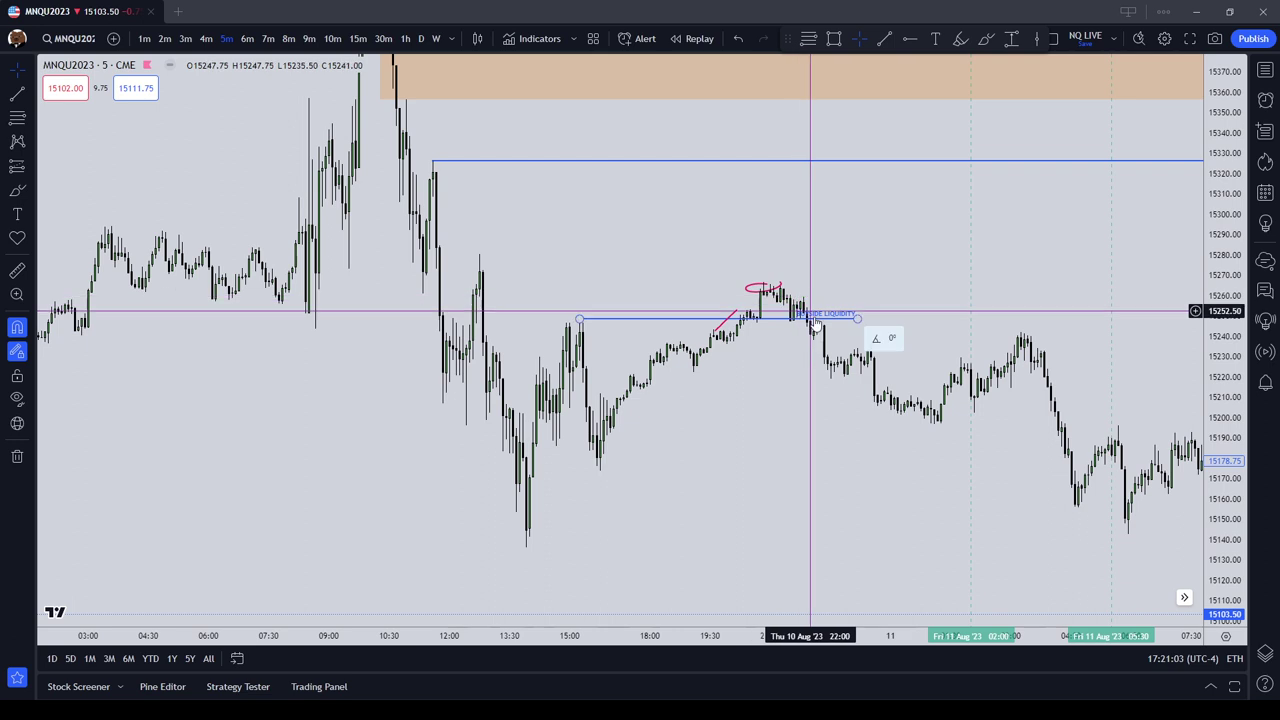
{"action": "left_click", "coordinate": [806, 243]}
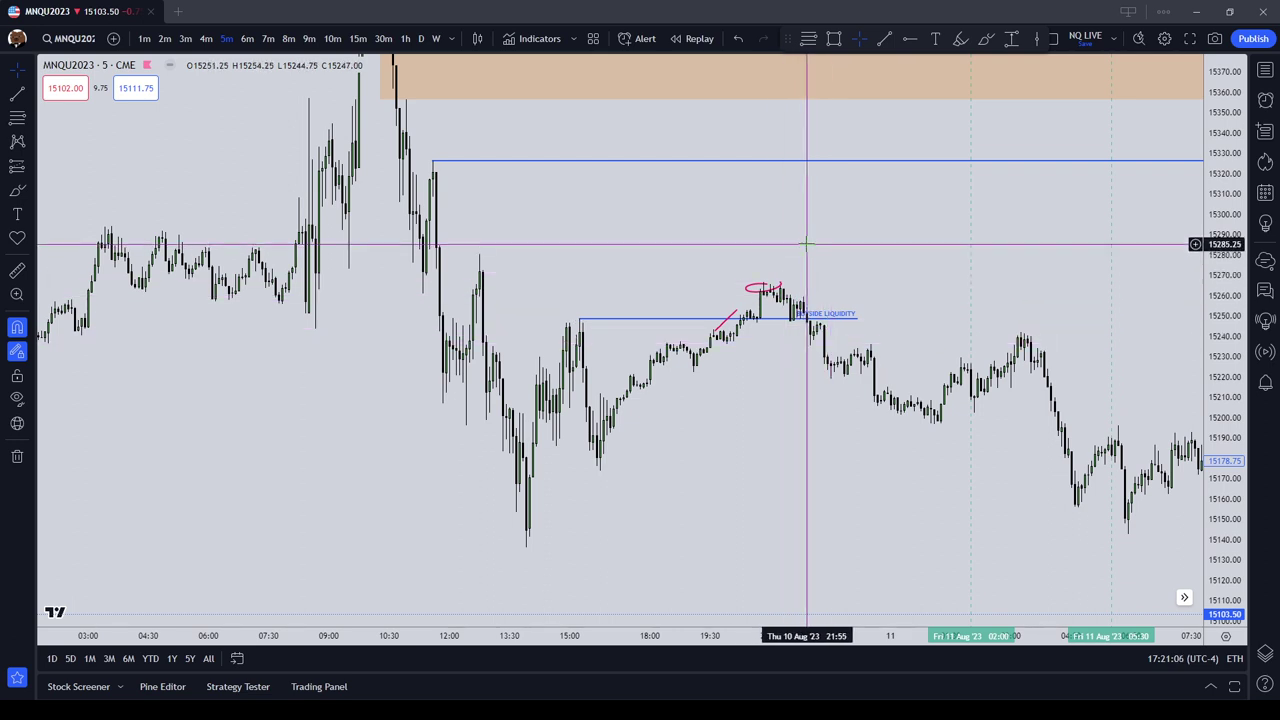
Step: With magnet snapping off, brush a circle around the 10 August 06:00 low, and delete it
{"action": "left_click_drag", "start_coordinate": [314, 357], "coordinate": [658, 366]}
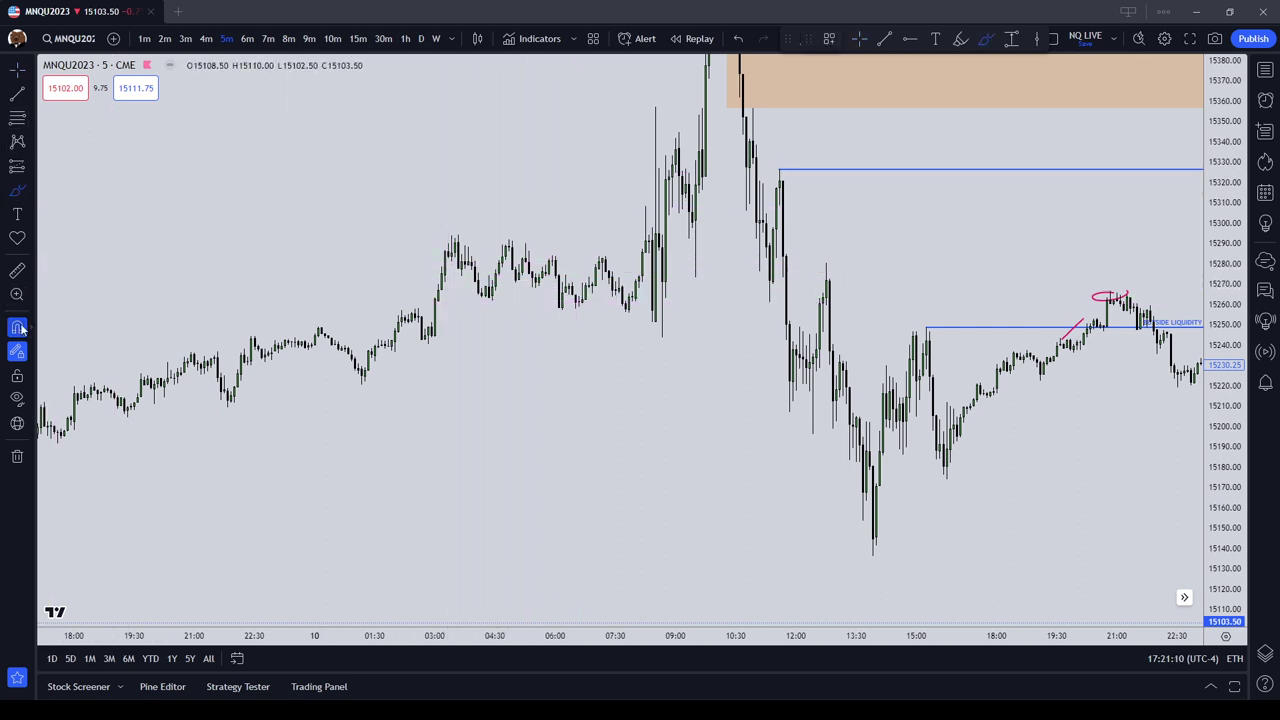
{"action": "left_click_drag", "start_coordinate": [565, 302], "coordinate": [566, 300]}
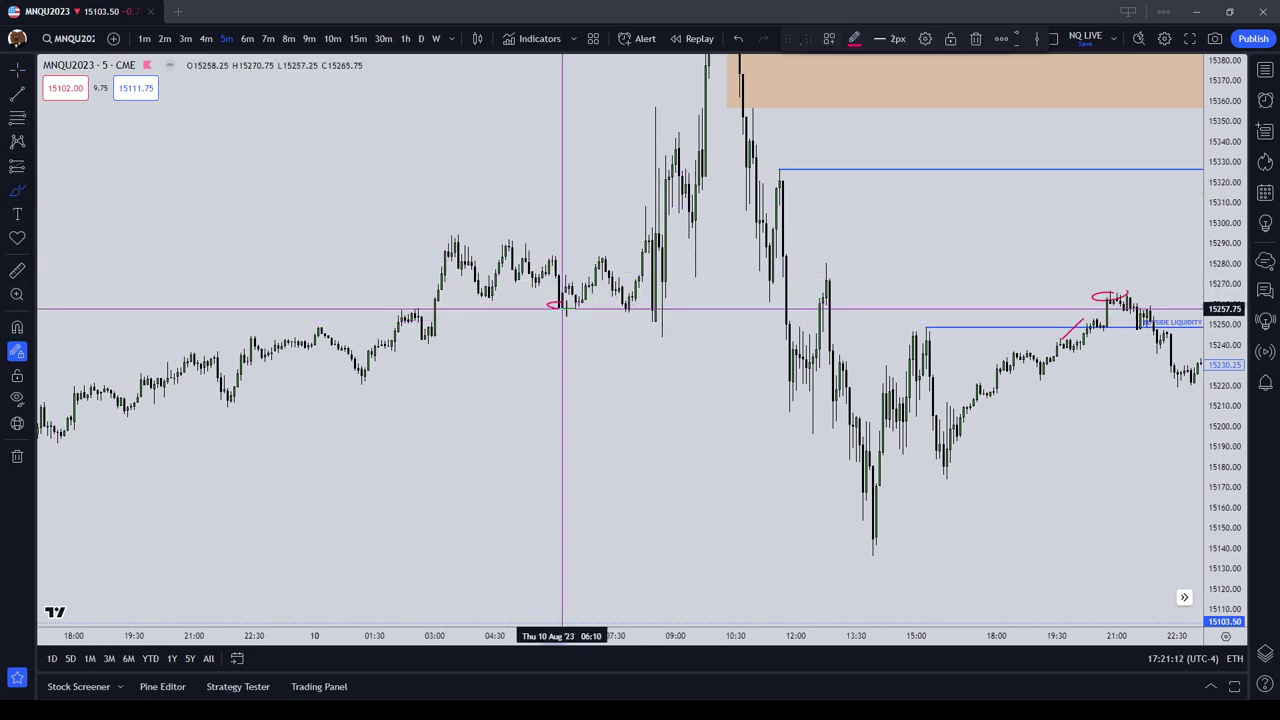
{"action": "left_click", "coordinate": [974, 39]}
Step: Enlarge the price scale and brush a short level stroke at about 15237.50 above the 9 August 21:00 highs
{"action": "left_click_drag", "start_coordinate": [431, 397], "coordinate": [813, 406]}
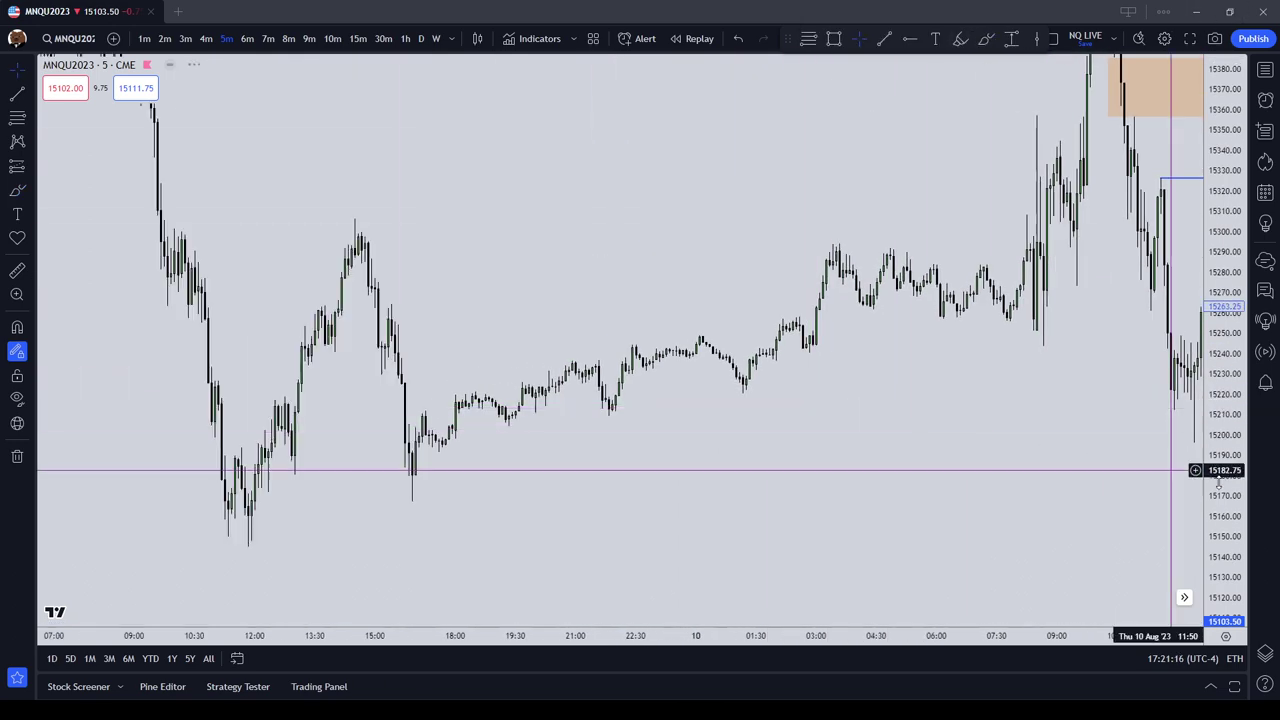
{"action": "left_click_drag", "start_coordinate": [1216, 497], "coordinate": [1214, 150]}
{"action": "left_click_drag", "start_coordinate": [637, 483], "coordinate": [697, 440]}
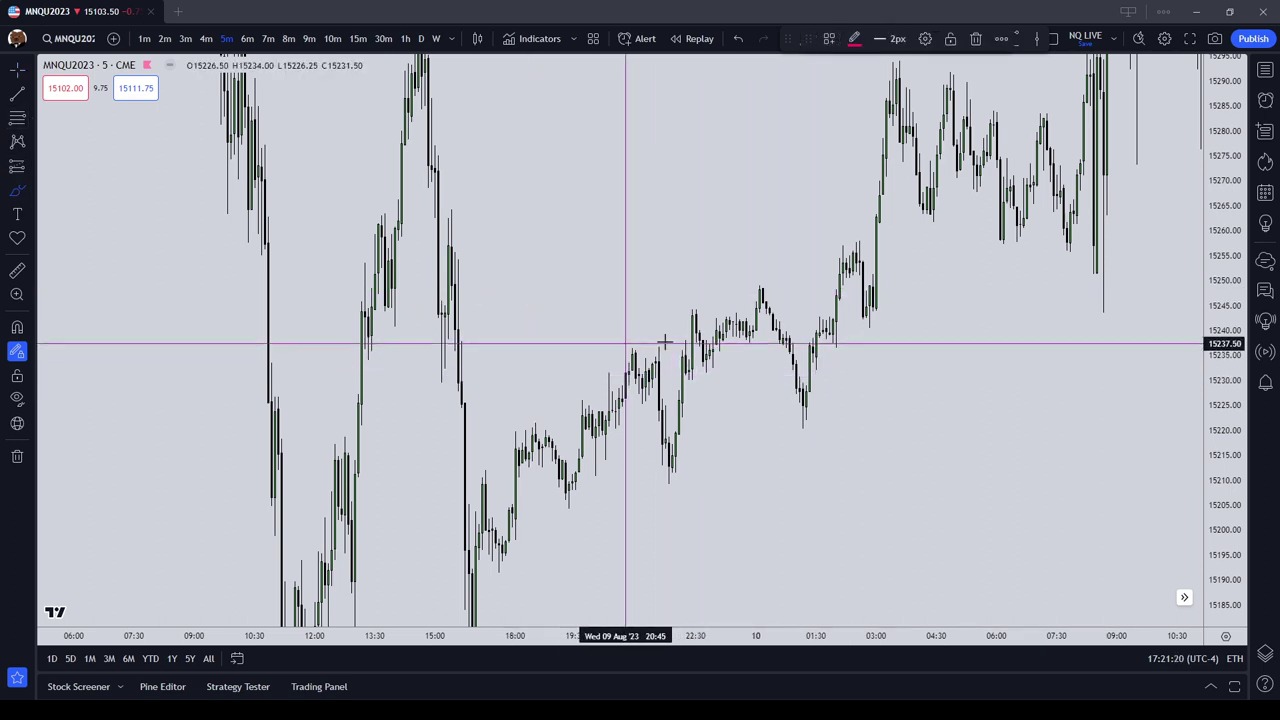
{"action": "left_click_drag", "start_coordinate": [627, 343], "coordinate": [686, 341]}
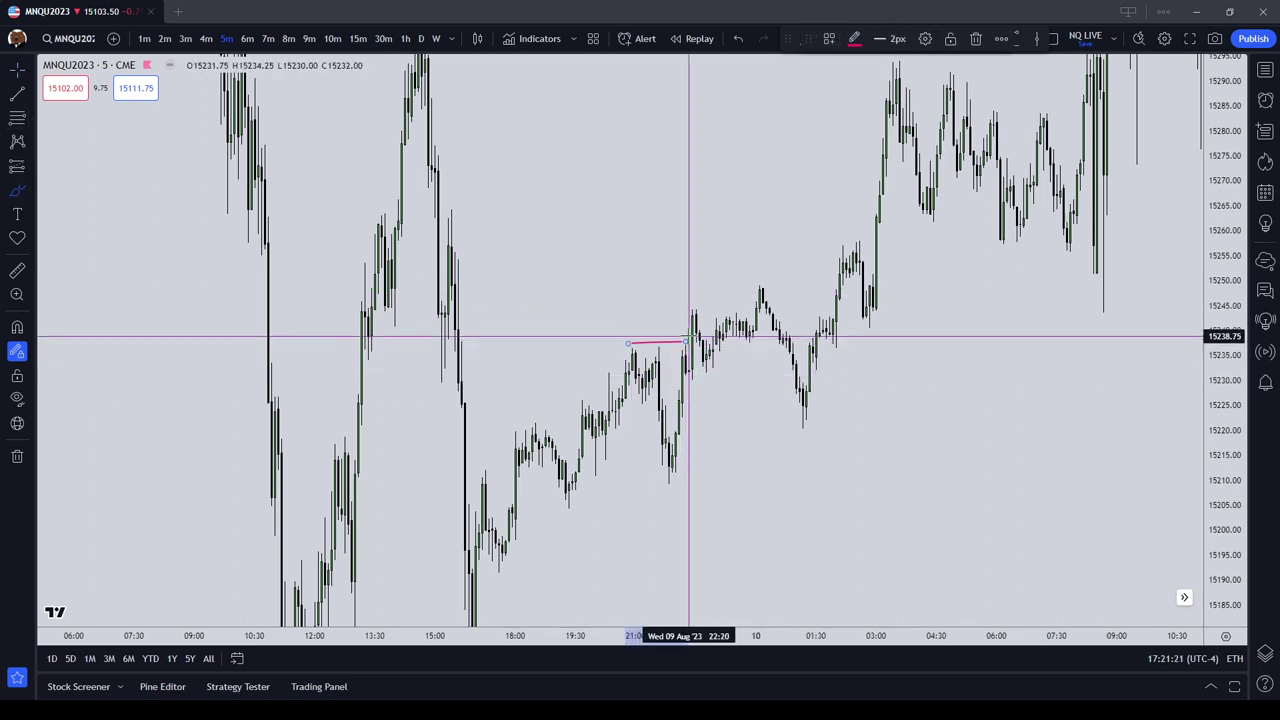
Step: Measure the price rise from the end of the brush stroke to the 9 August 22:30 high
{"action": "left_click", "coordinate": [20, 273]}
{"action": "left_click", "coordinate": [677, 343]}
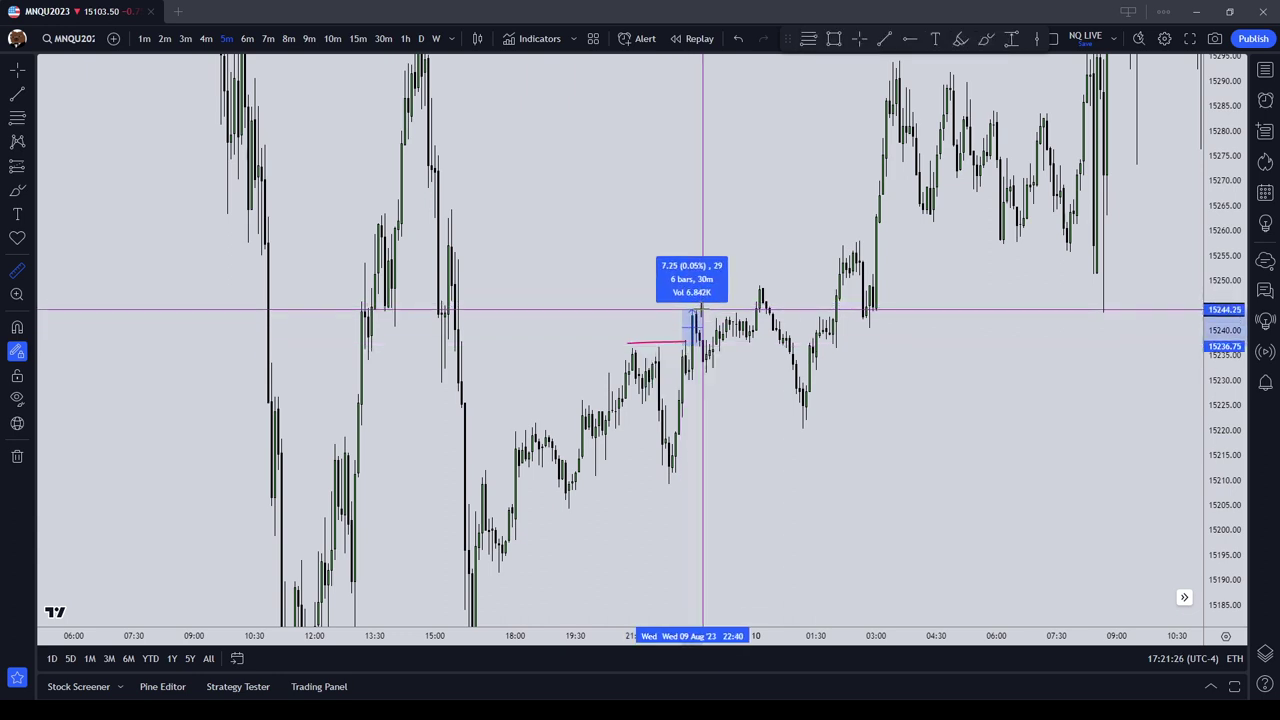
{"action": "left_click", "coordinate": [703, 309]}
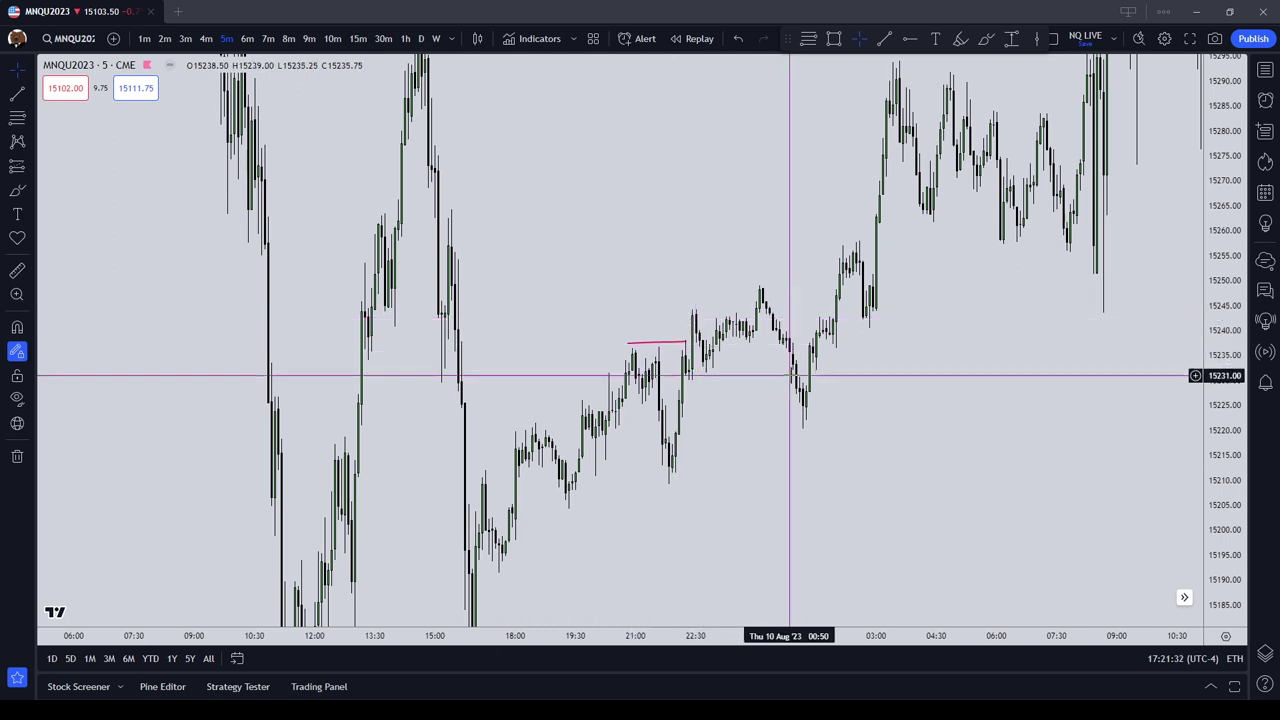
Step: Delete the level brush stroke above the 9 August 21:00 highs
{"action": "left_click_drag", "start_coordinate": [791, 374], "coordinate": [716, 370]}
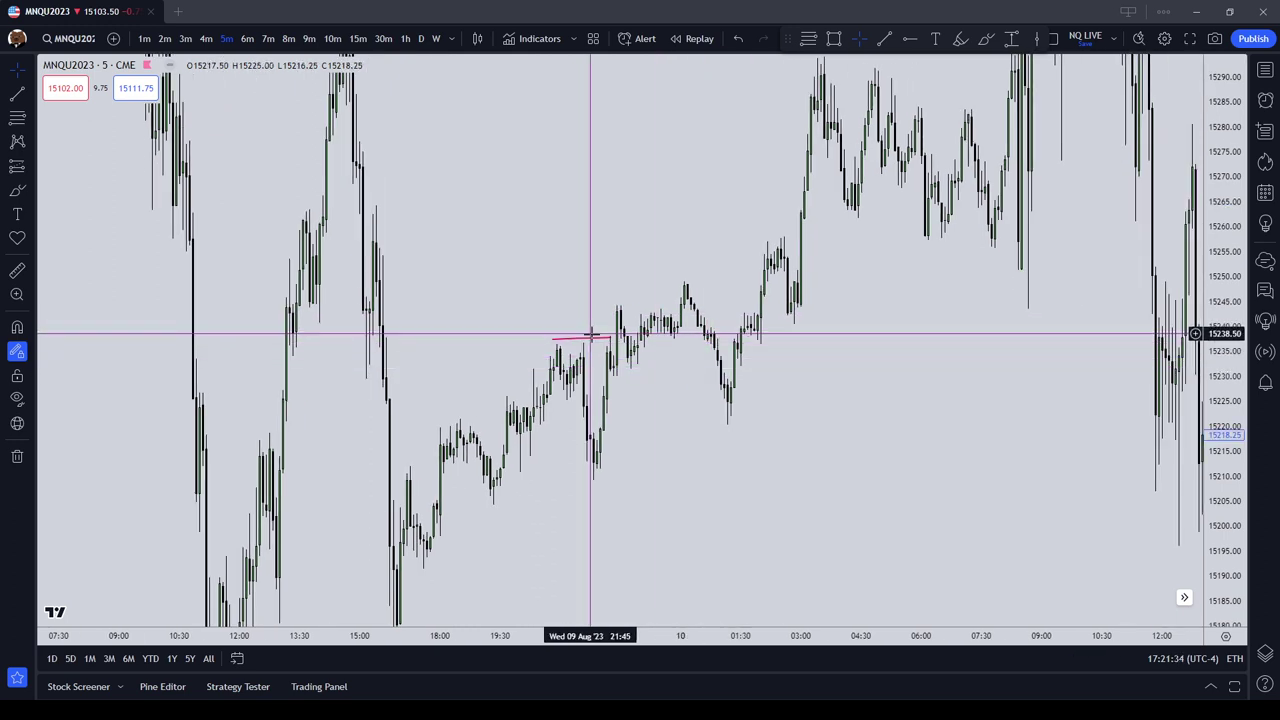
{"action": "left_click_drag", "start_coordinate": [692, 248], "coordinate": [688, 252]}
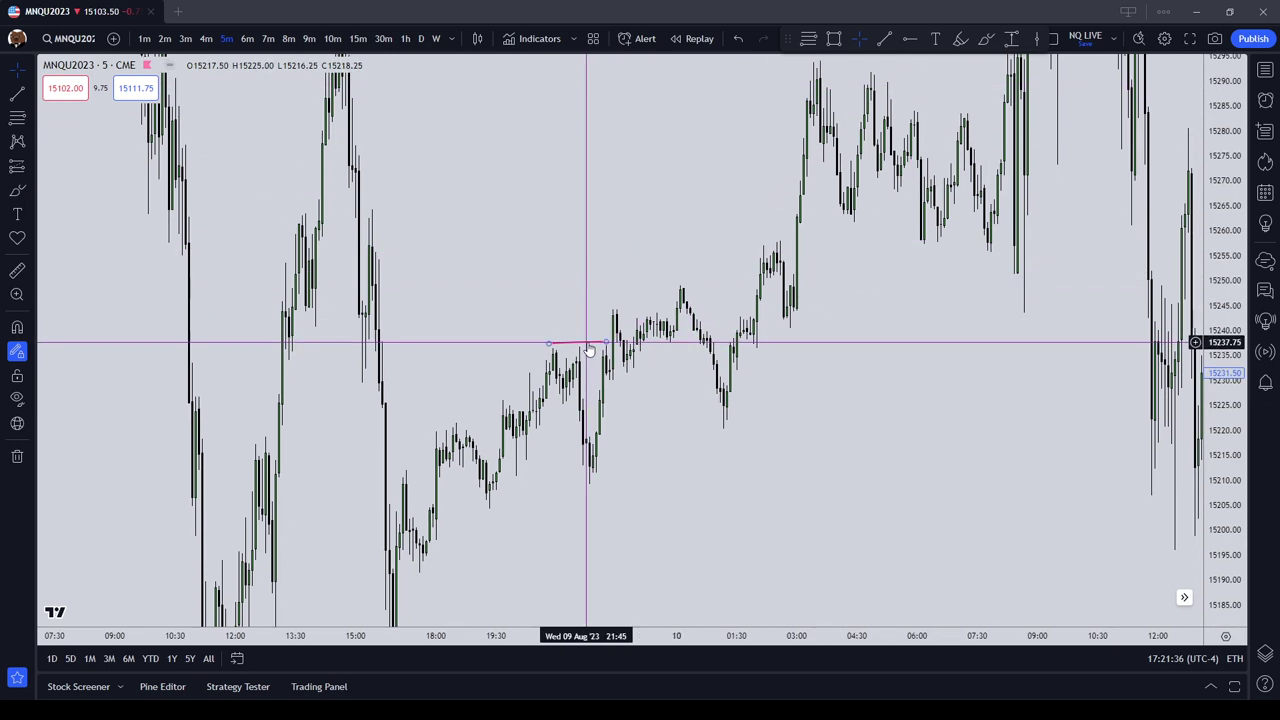
Step: Measure the price drop from 15180.50 to the tip of the long wick at the 9 August 16:00 low
{"action": "left_click_drag", "start_coordinate": [765, 360], "coordinate": [972, 187]}
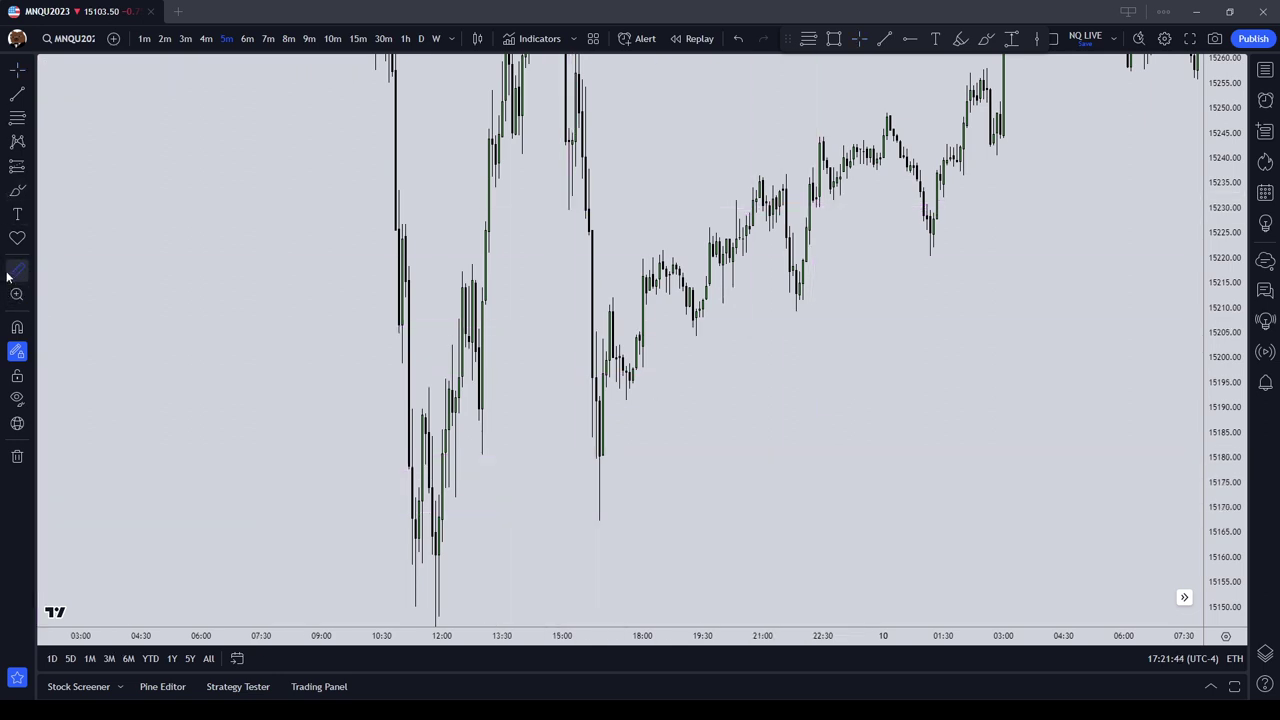
{"action": "left_click", "coordinate": [586, 457]}
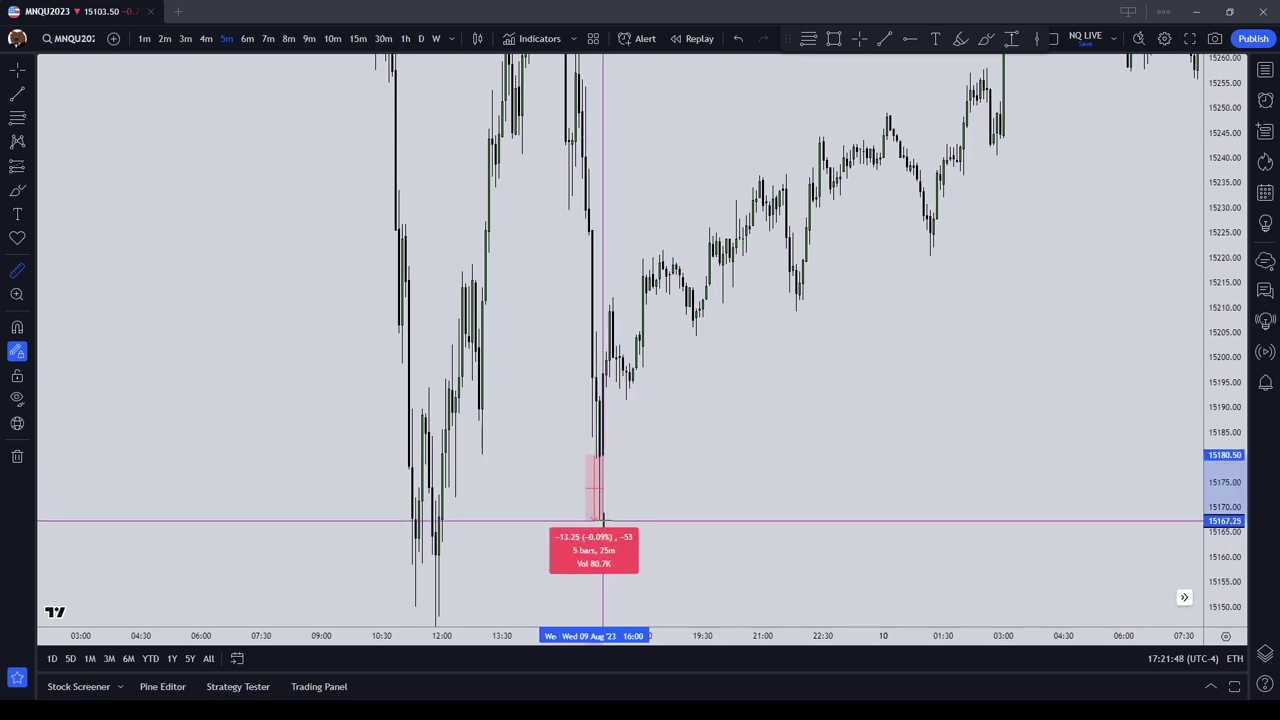
{"action": "left_click", "coordinate": [603, 520]}
Step: Examine the 9 August swing lows and the 14:30 high, and return to the 10 August highs with the liquidity lines
{"action": "left_click_drag", "start_coordinate": [707, 521], "coordinate": [757, 374]}
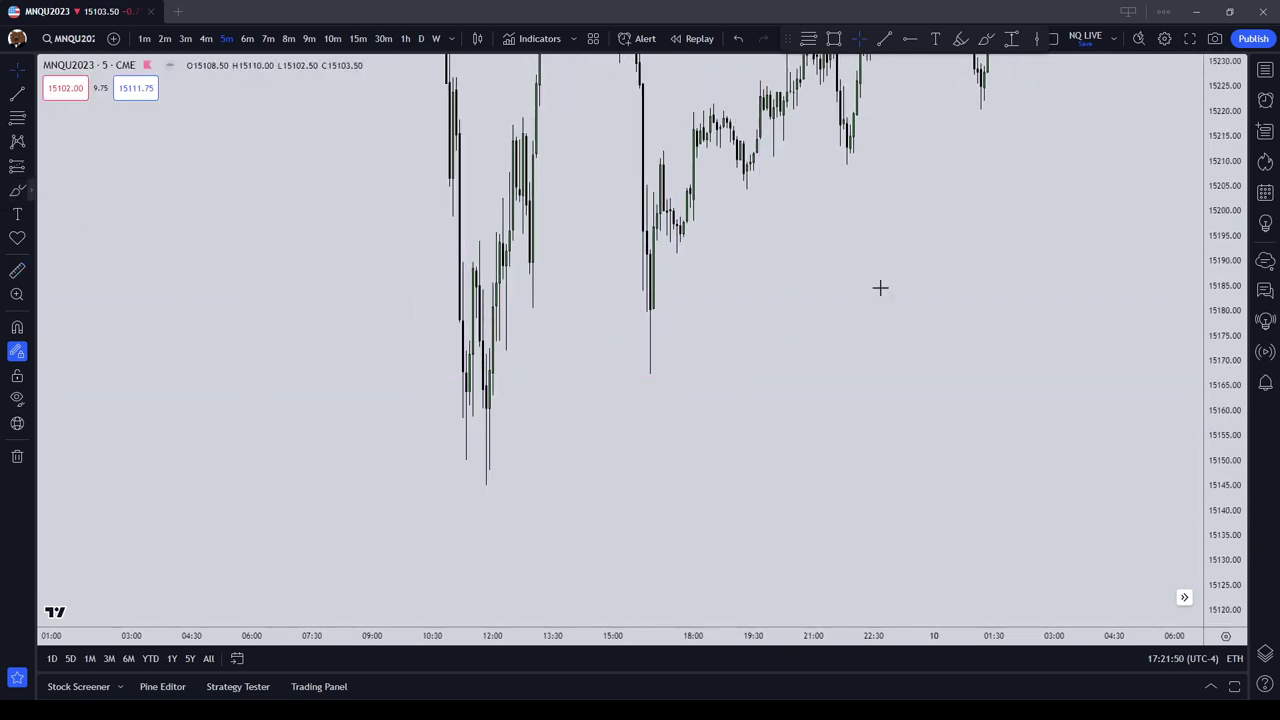
{"action": "left_click_drag", "start_coordinate": [920, 271], "coordinate": [878, 389]}
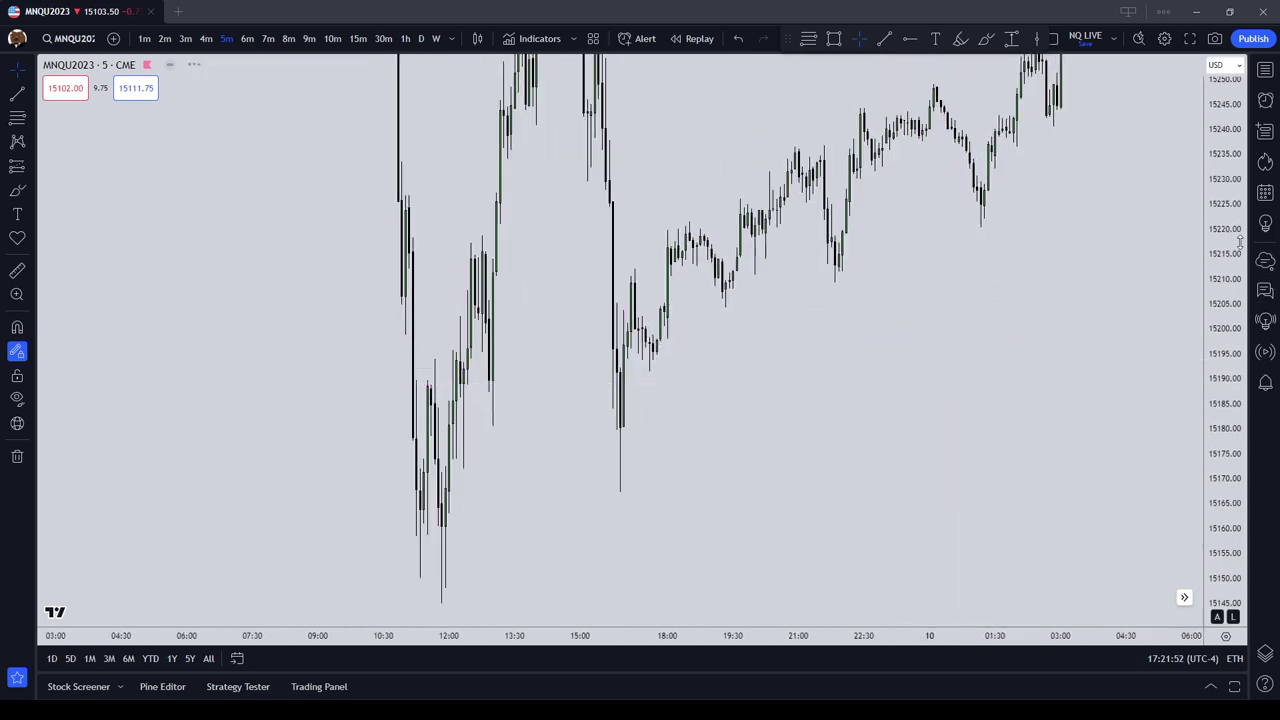
{"action": "left_click_drag", "start_coordinate": [1240, 242], "coordinate": [1236, 432]}
{"action": "left_click_drag", "start_coordinate": [966, 371], "coordinate": [932, 442]}
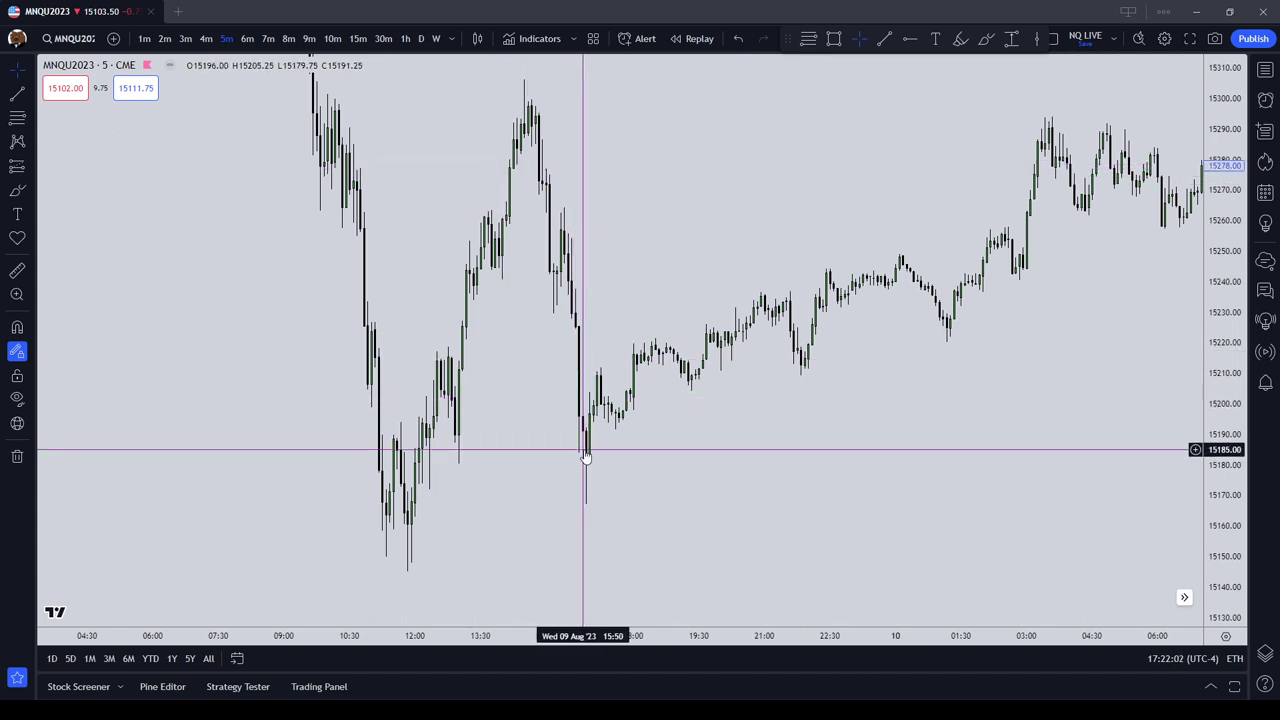
{"action": "left_click_drag", "start_coordinate": [628, 271], "coordinate": [677, 408]}
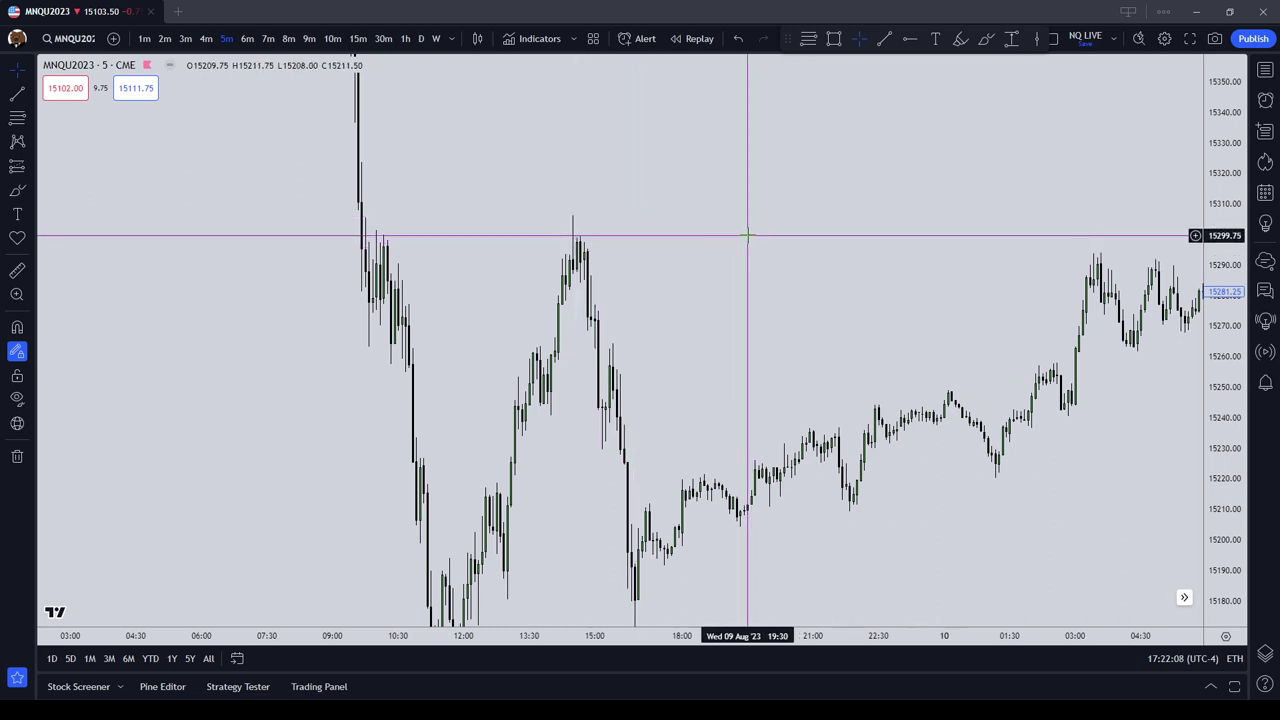
{"action": "scroll", "coordinate": [750, 251], "scroll_direction": "right", "scroll_amount": 5}
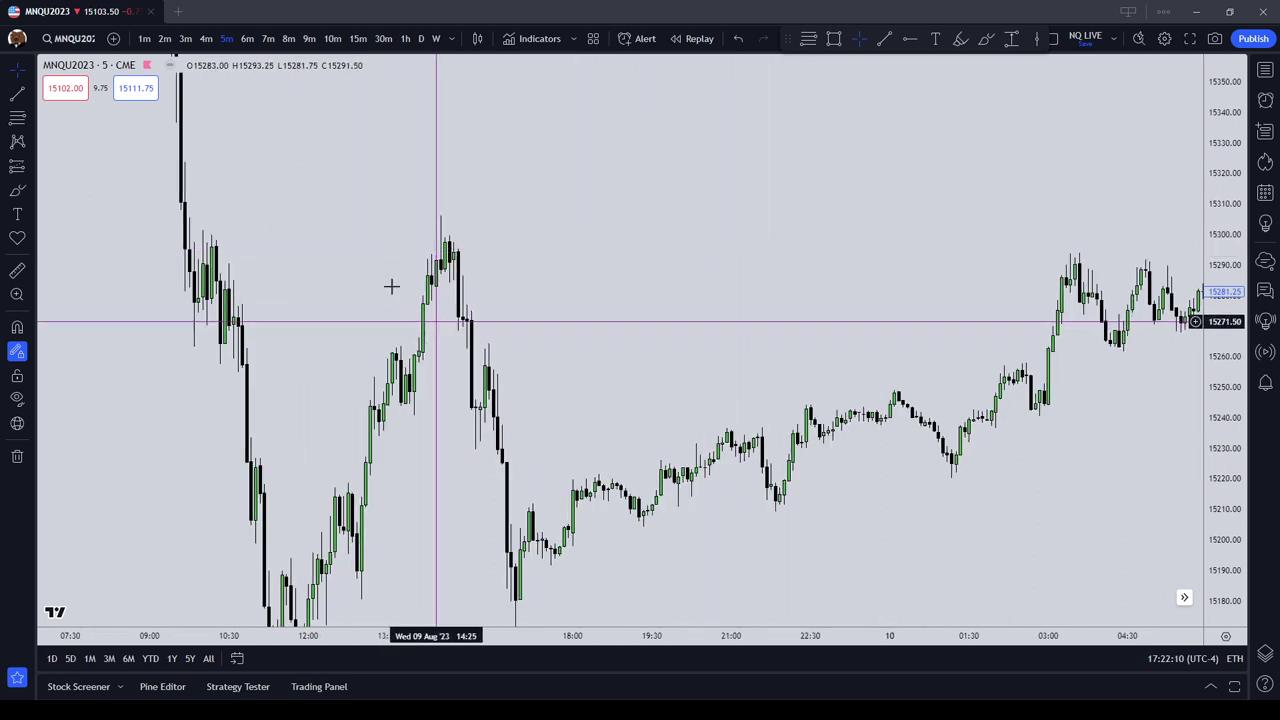
{"action": "left_click", "coordinate": [16, 94]}
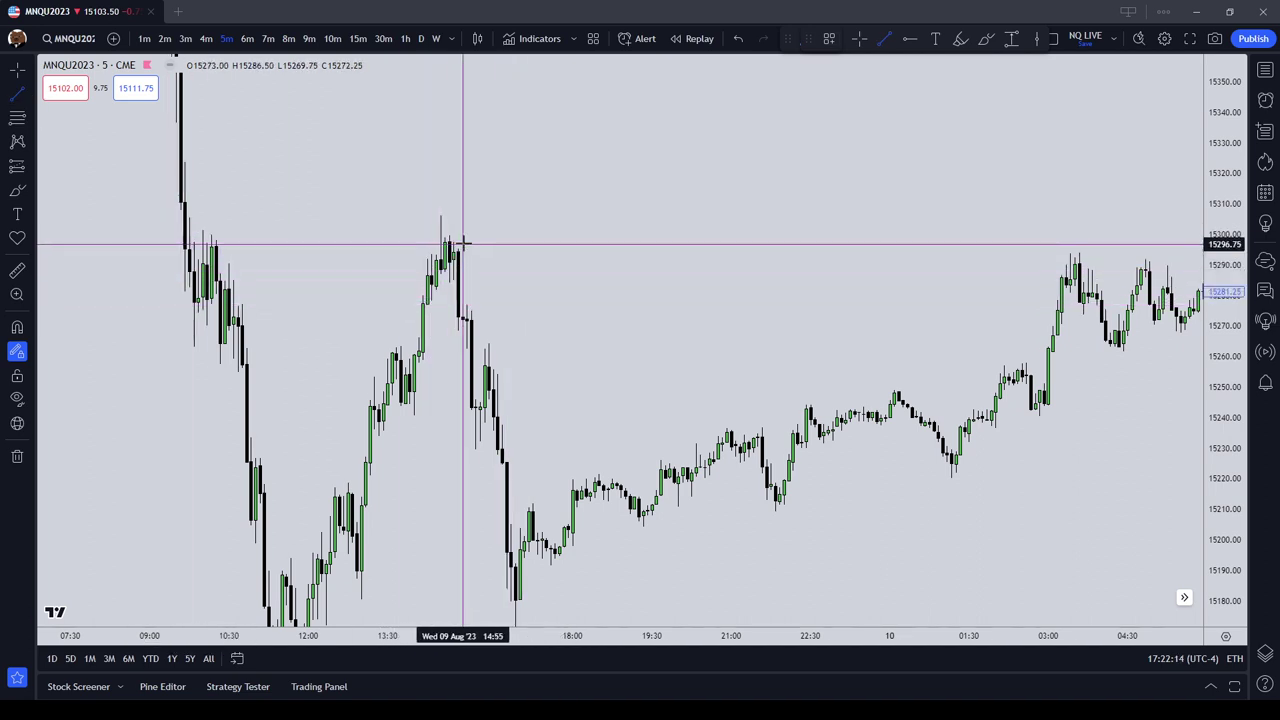
{"action": "key", "text": "Escape"}
{"action": "left_click_drag", "start_coordinate": [631, 279], "coordinate": [663, 229]}
{"action": "scroll", "coordinate": [663, 229], "scroll_direction": "up", "scroll_amount": 1}
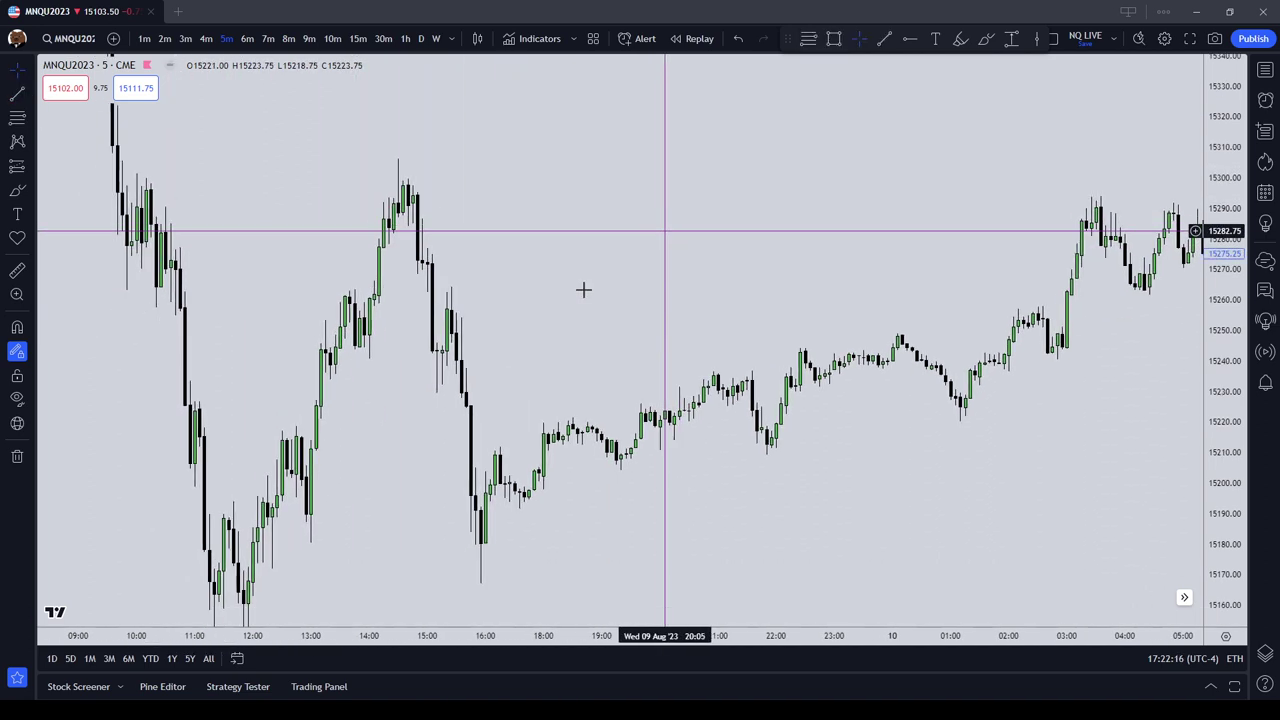
{"action": "left_click_drag", "start_coordinate": [794, 500], "coordinate": [208, 569]}
{"action": "scroll", "coordinate": [870, 470], "scroll_direction": "down", "scroll_amount": 2}
{"action": "scroll", "coordinate": [884, 466], "scroll_direction": "right", "scroll_amount": 10}
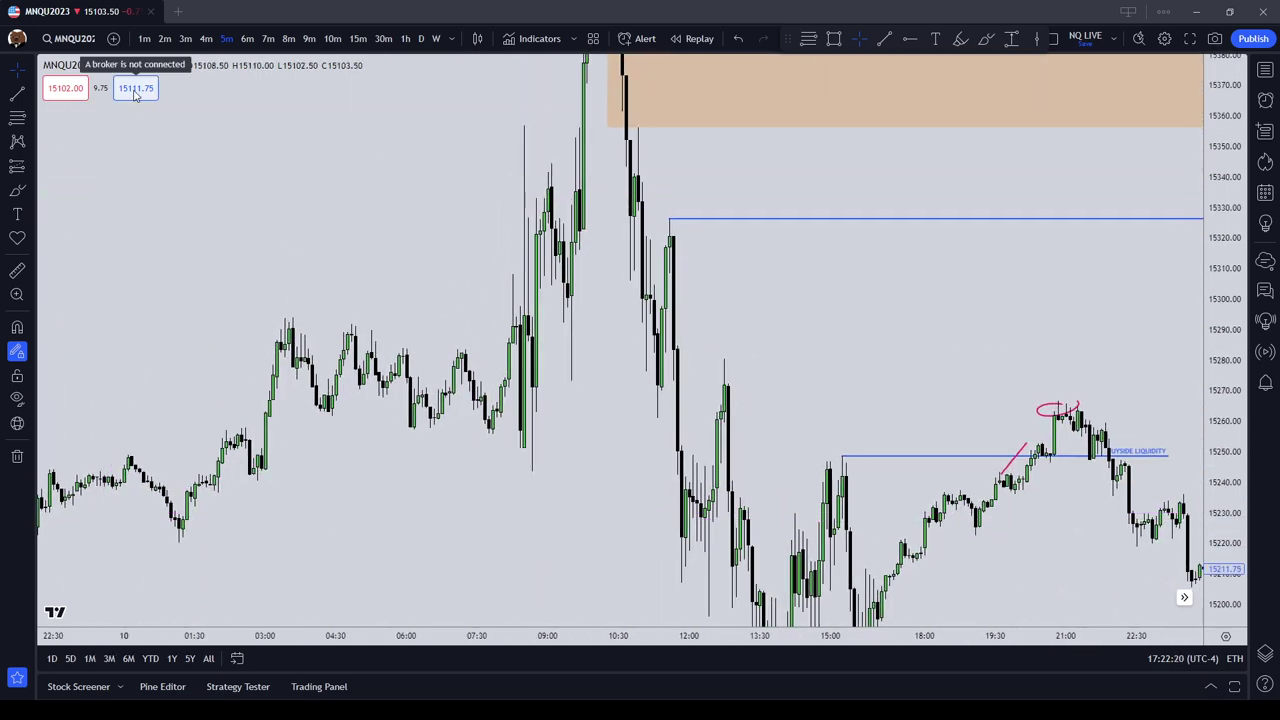
Step: Delete the buyside liquidity line drawn from the 10 August highs around 15:00
{"action": "left_click_drag", "start_coordinate": [1066, 500], "coordinate": [638, 470]}
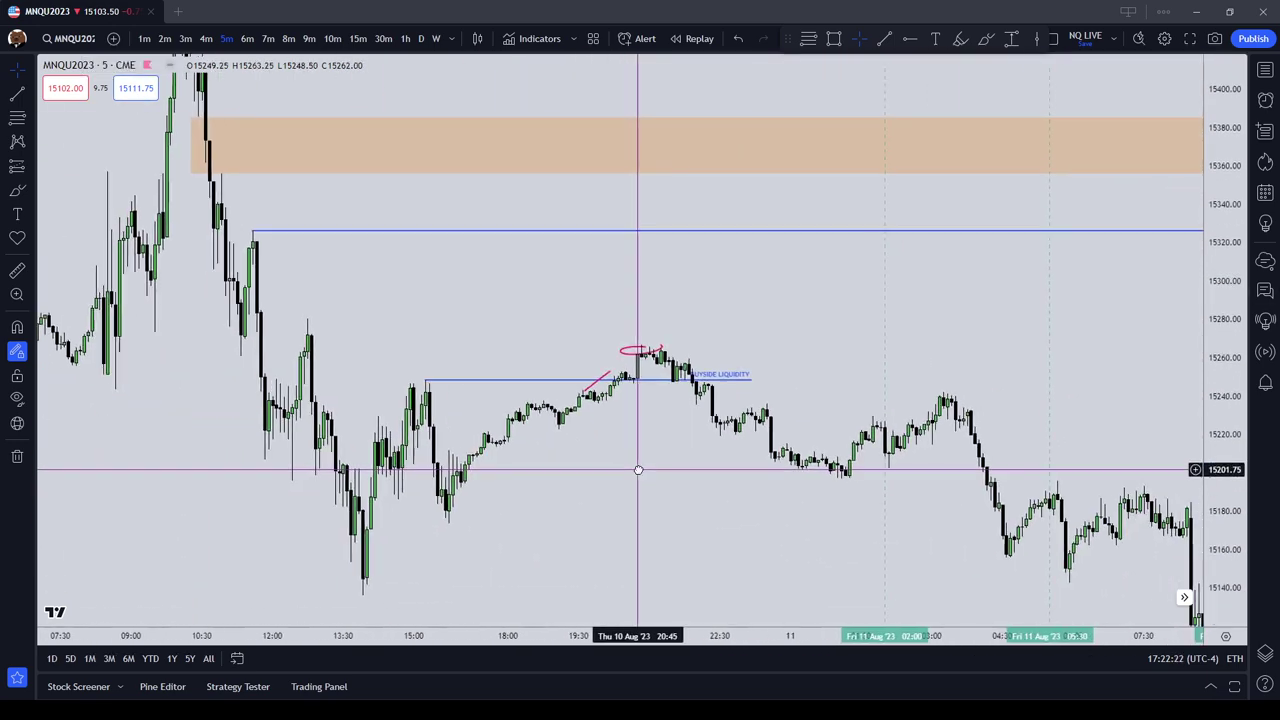
{"action": "left_click", "coordinate": [723, 379]}
{"action": "left_click", "coordinate": [1027, 40]}
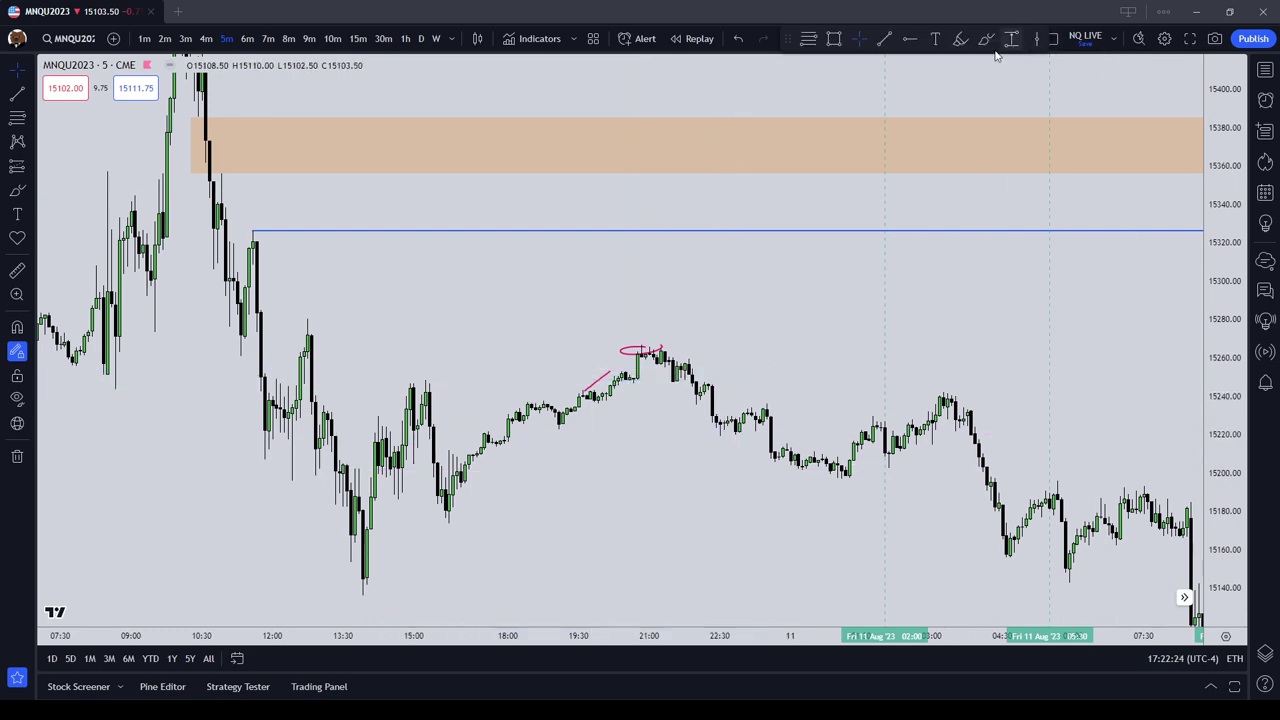
Step: Circle the 11 August swing lows around 11:30 and 13:45 with the brush
{"action": "left_click_drag", "start_coordinate": [831, 334], "coordinate": [443, 177]}
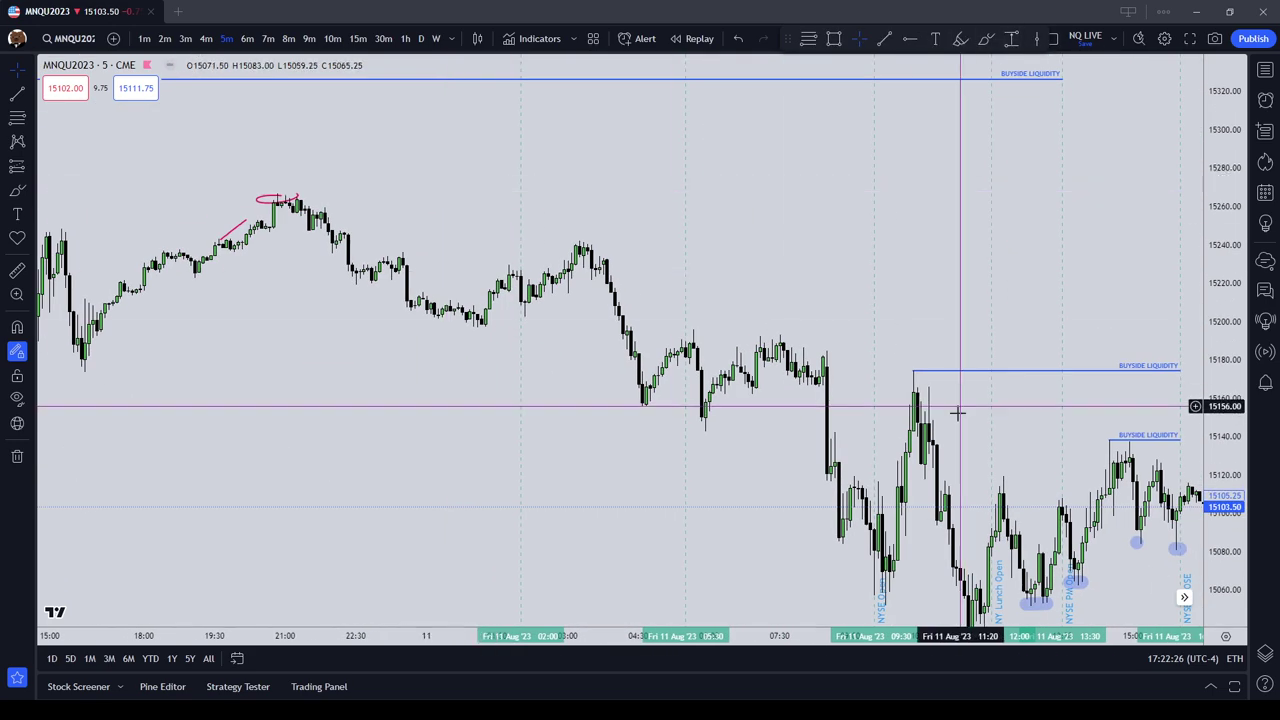
{"action": "left_click_drag", "start_coordinate": [957, 412], "coordinate": [626, 280]}
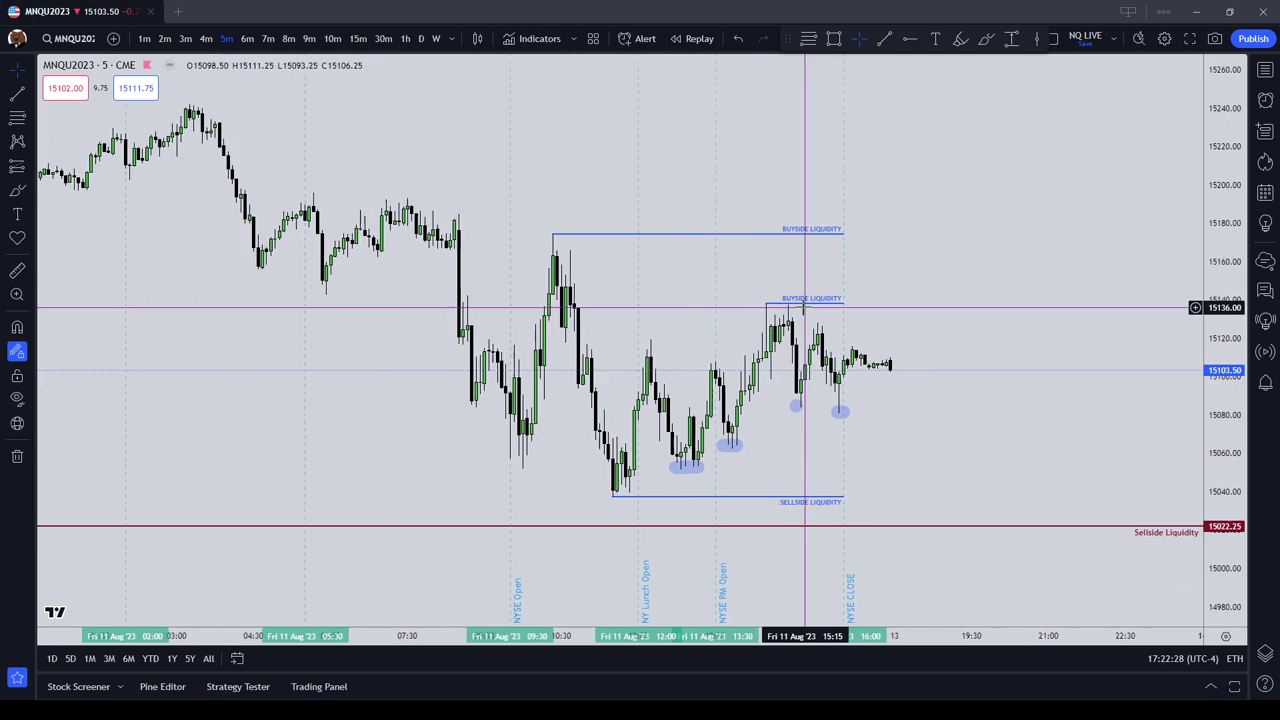
{"action": "scroll", "coordinate": [805, 307], "scroll_direction": "up", "scroll_amount": 2}
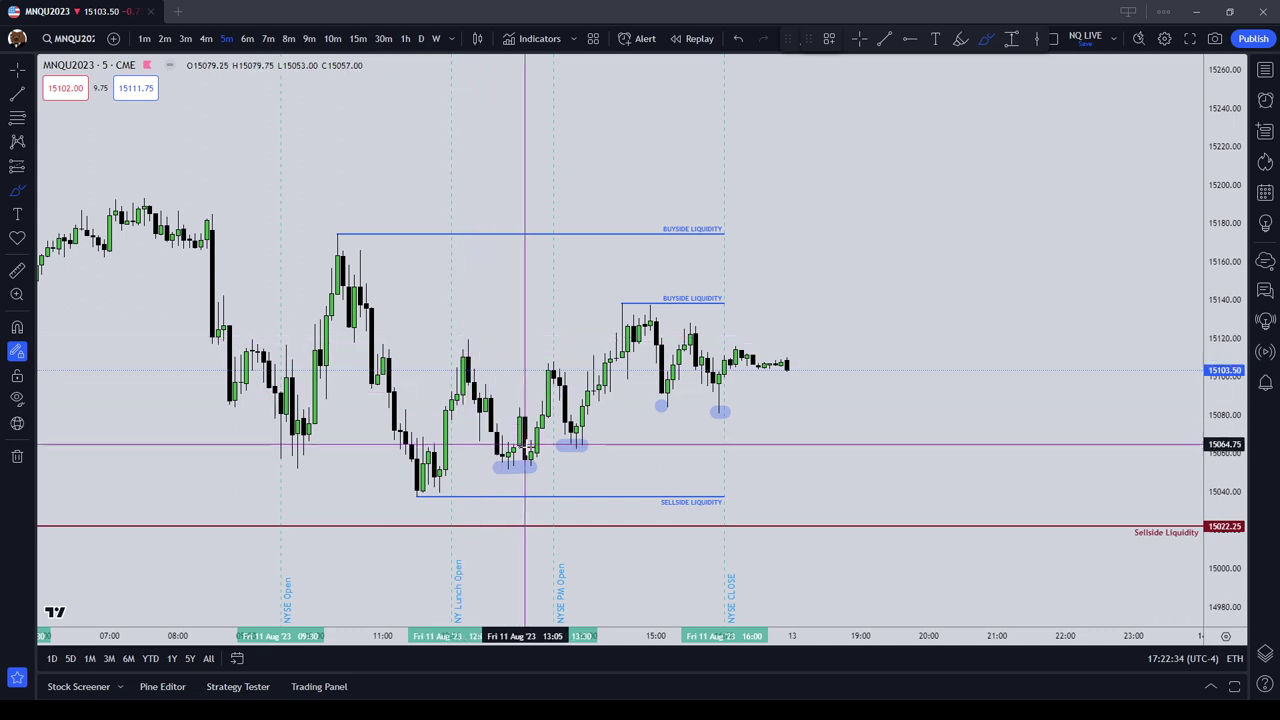
{"action": "mouse_move", "coordinate": [451, 484]}
{"action": "left_mouse_down"}
{"action": "mouse_move", "coordinate": [408, 489]}
{"action": "mouse_move", "coordinate": [460, 487]}
{"action": "left_mouse_up"}
{"action": "mouse_move", "coordinate": [571, 437]}
{"action": "left_mouse_down"}
{"action": "mouse_move", "coordinate": [551, 446]}
{"action": "mouse_move", "coordinate": [583, 441]}
{"action": "left_mouse_up"}
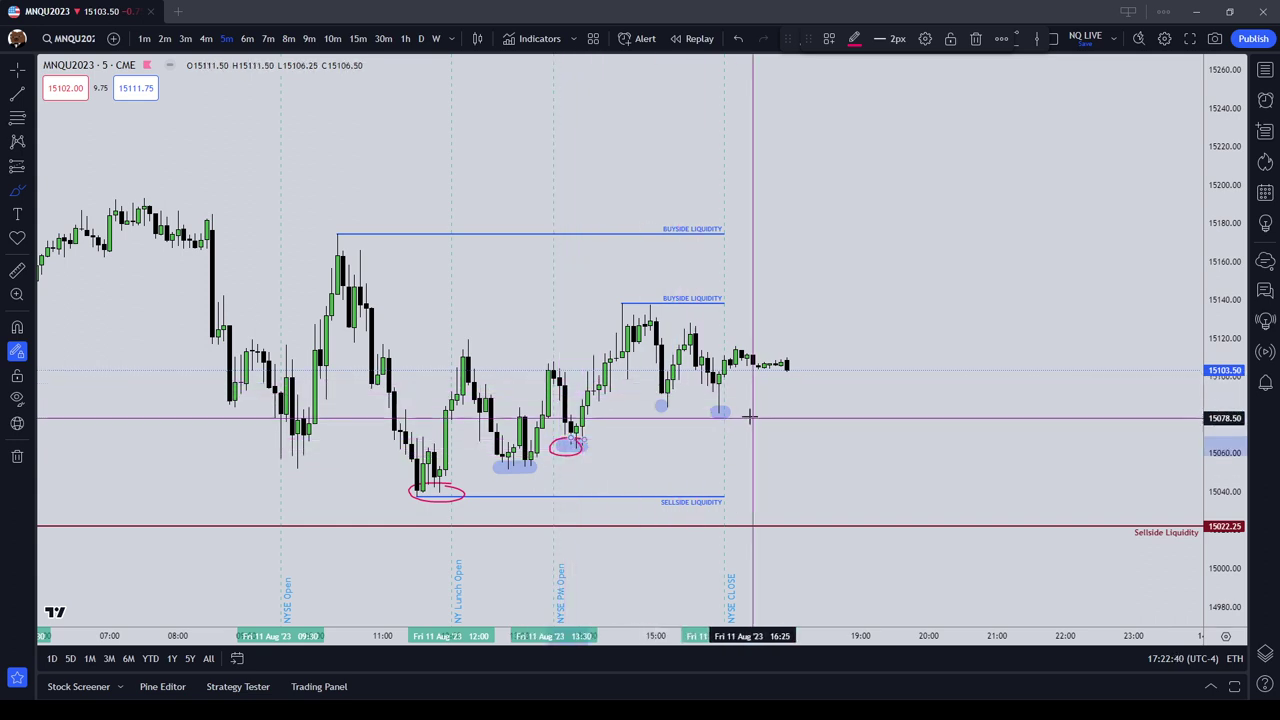
{"action": "key", "text": "Escape"}
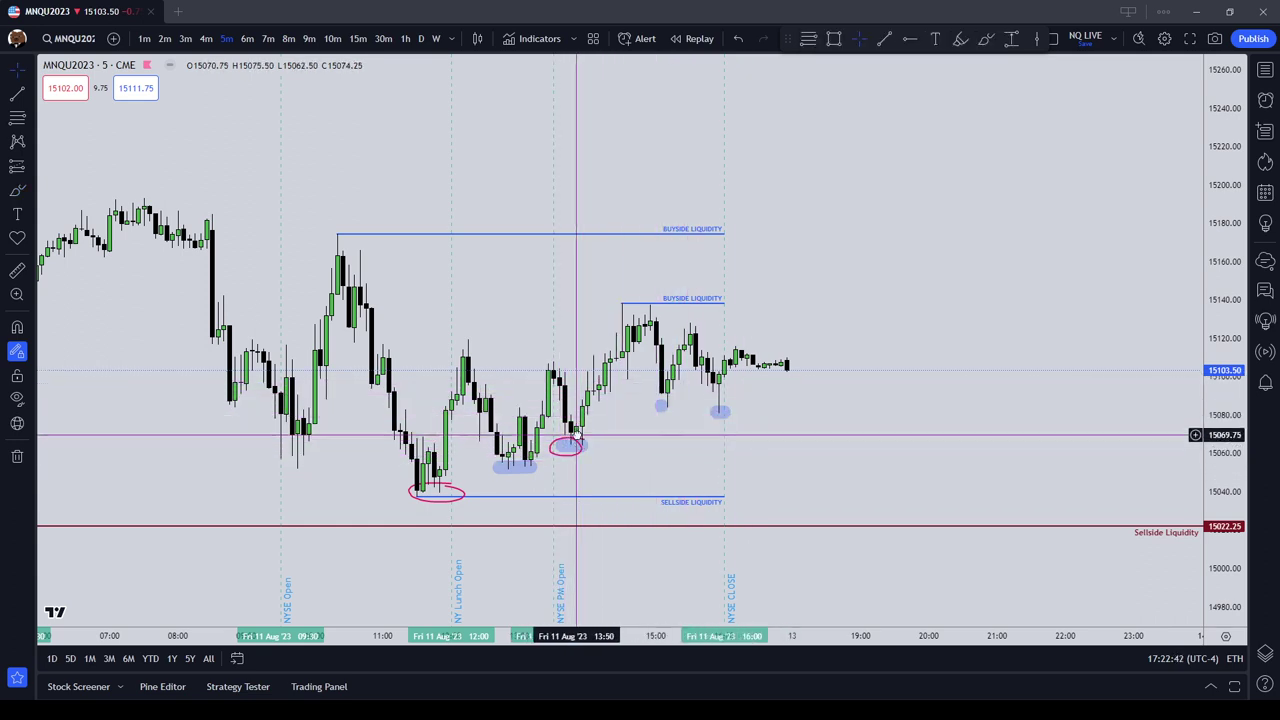
Step: Delete the brush circle around the 11 August 13:45 lows
{"action": "left_click", "coordinate": [575, 440]}
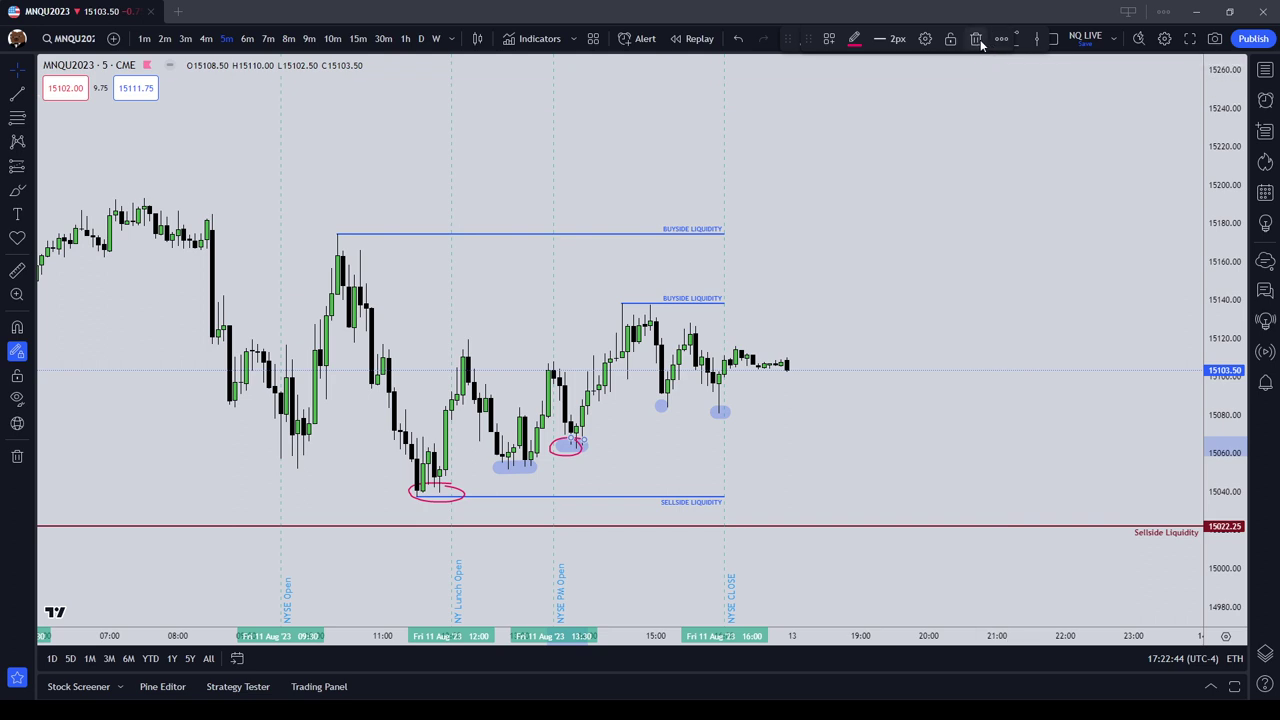
{"action": "left_click", "coordinate": [977, 39]}
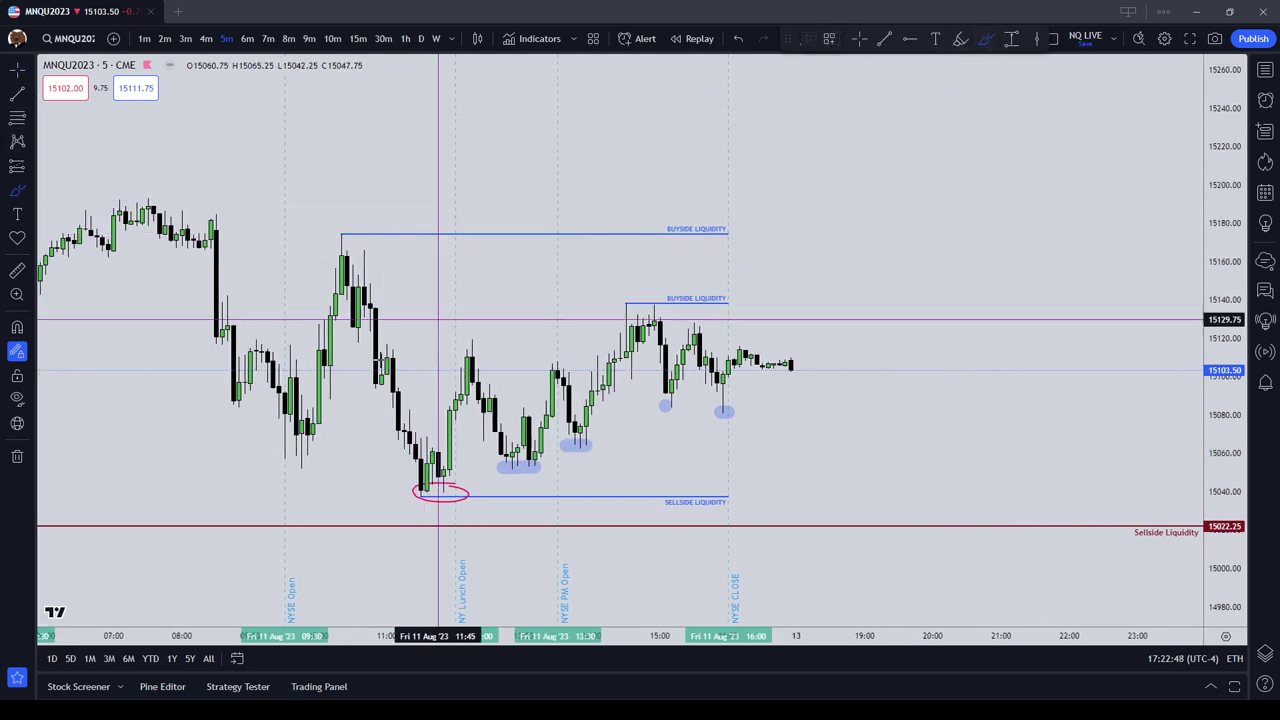
Step: Measure the price drop from 15052.25 to the level of the circled 11 August lows
{"action": "left_click", "coordinate": [19, 272]}
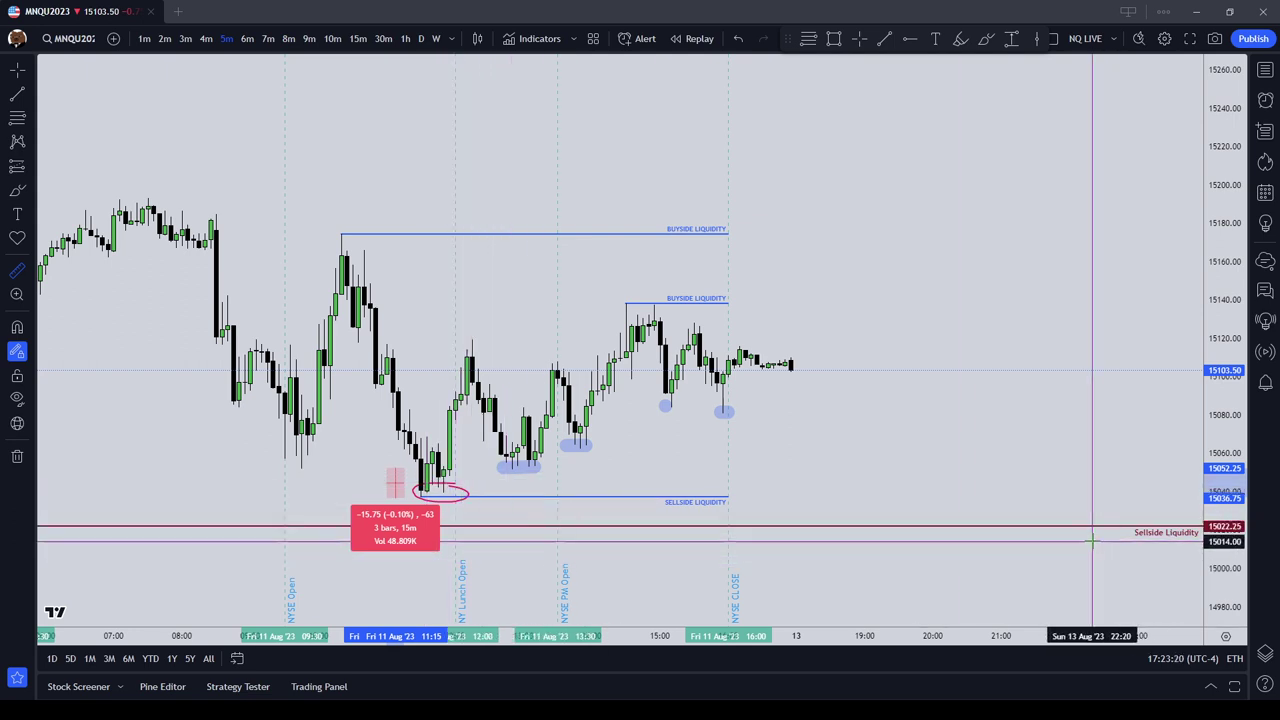
{"action": "left_click", "coordinate": [1000, 440]}
Step: Delete the brush circle around the 11 August lows on the sellside liquidity line
{"action": "left_click", "coordinate": [471, 498]}
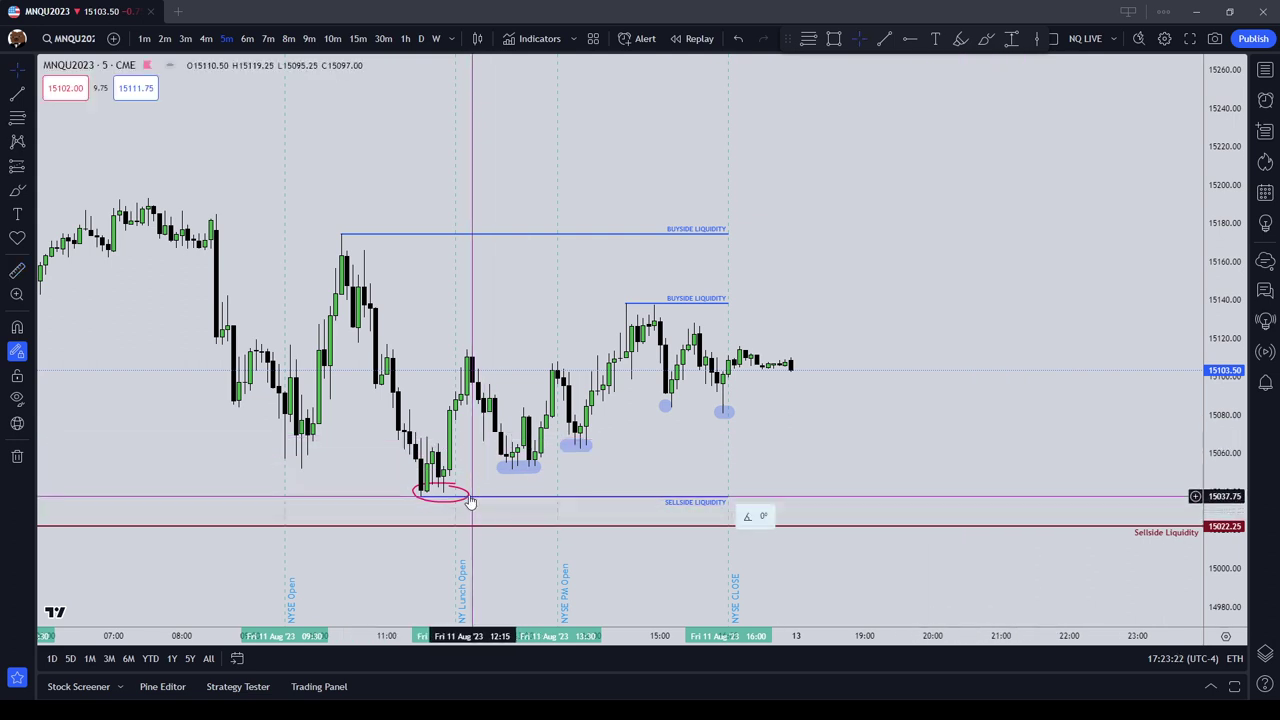
{"action": "left_click", "coordinate": [446, 488]}
{"action": "left_click", "coordinate": [448, 492]}
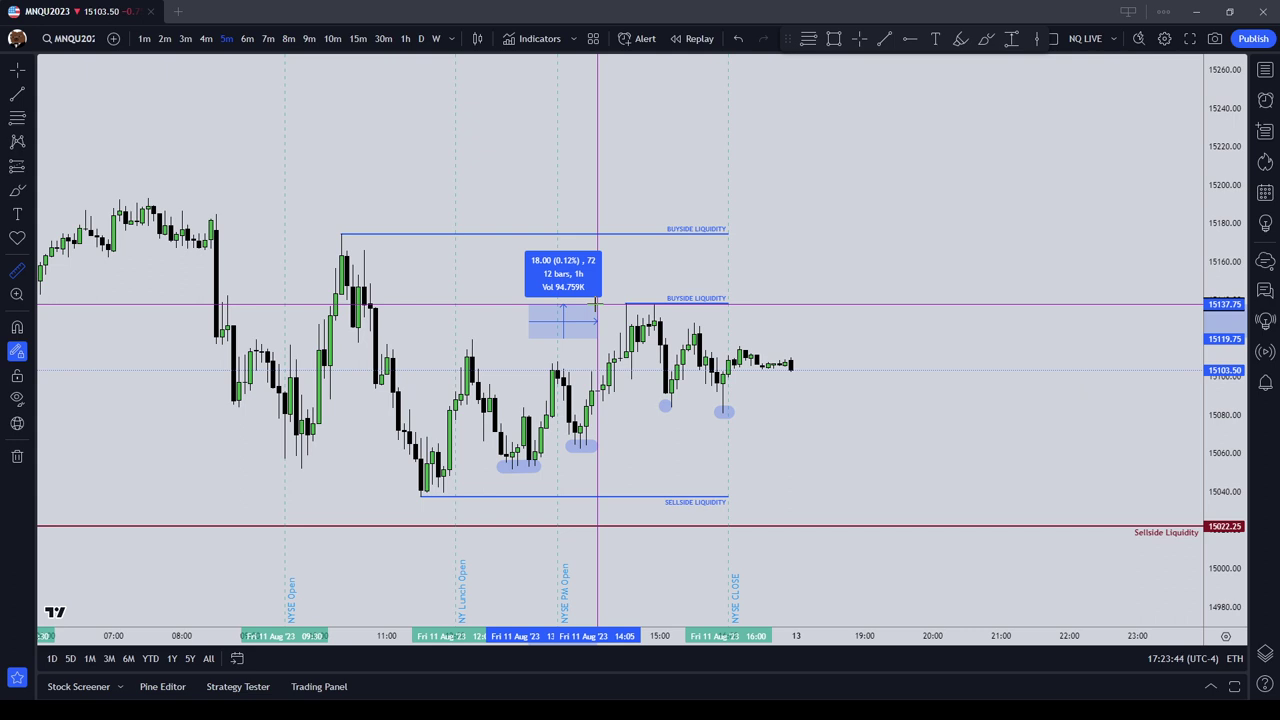
Step: Brush marks over the 11 August 13:00 and 13:50 lows, and draw a level stroke at about 15120 from the 12:15 high to about 14:30
{"action": "left_click_drag", "start_coordinate": [854, 280], "coordinate": [938, 330]}
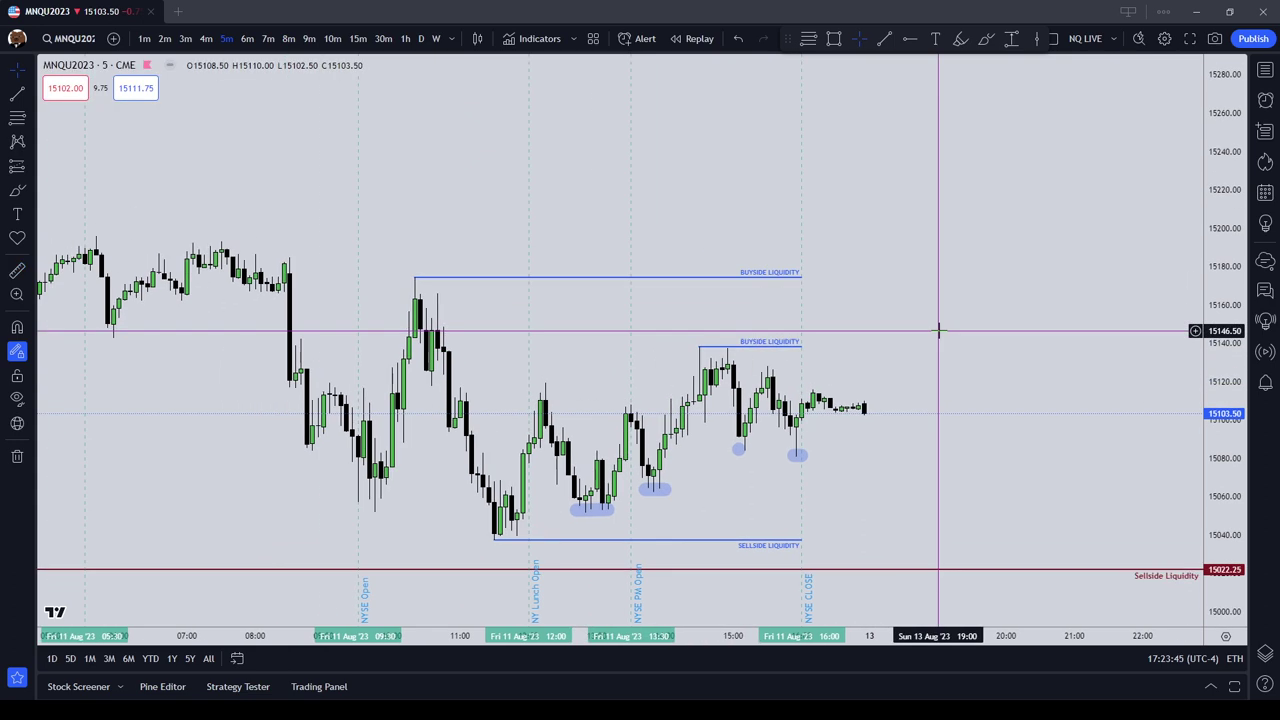
{"action": "left_click", "coordinate": [10, 191]}
{"action": "mouse_move", "coordinate": [668, 467]}
{"action": "left_mouse_down"}
{"action": "mouse_move", "coordinate": [587, 492]}
{"action": "mouse_move", "coordinate": [608, 485]}
{"action": "left_mouse_up"}
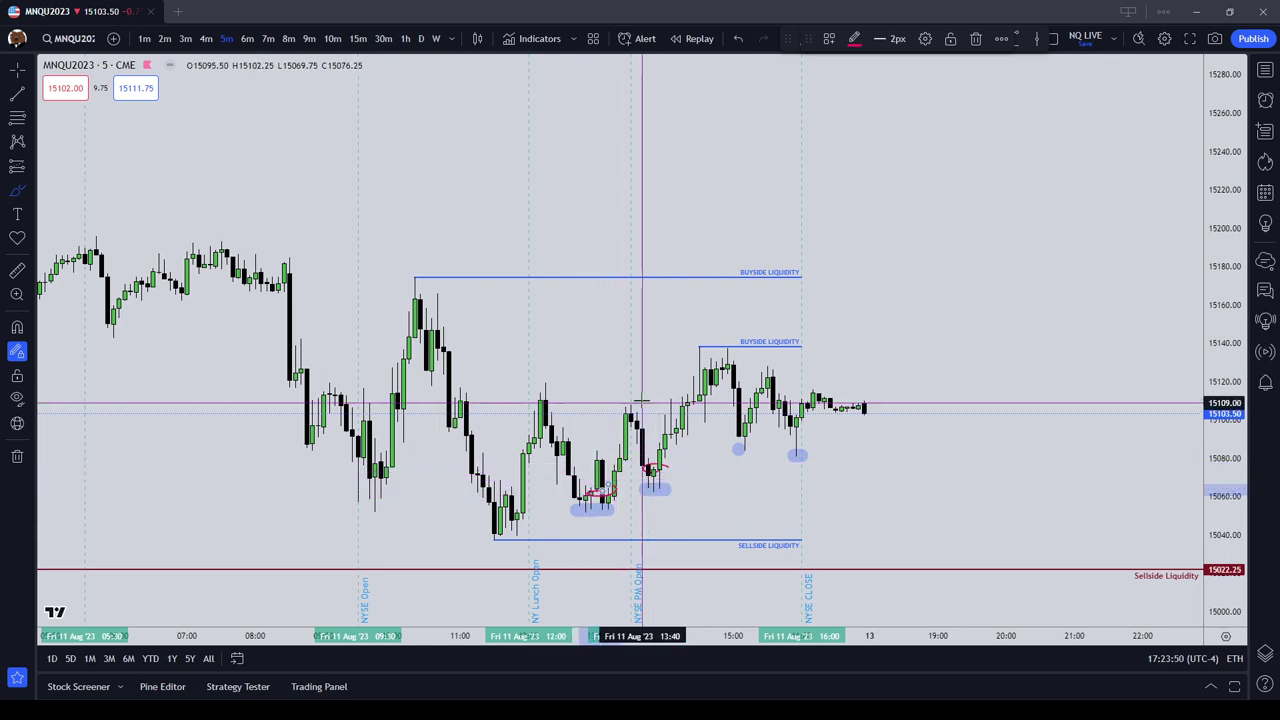
{"action": "left_click_drag", "start_coordinate": [547, 381], "coordinate": [700, 381]}
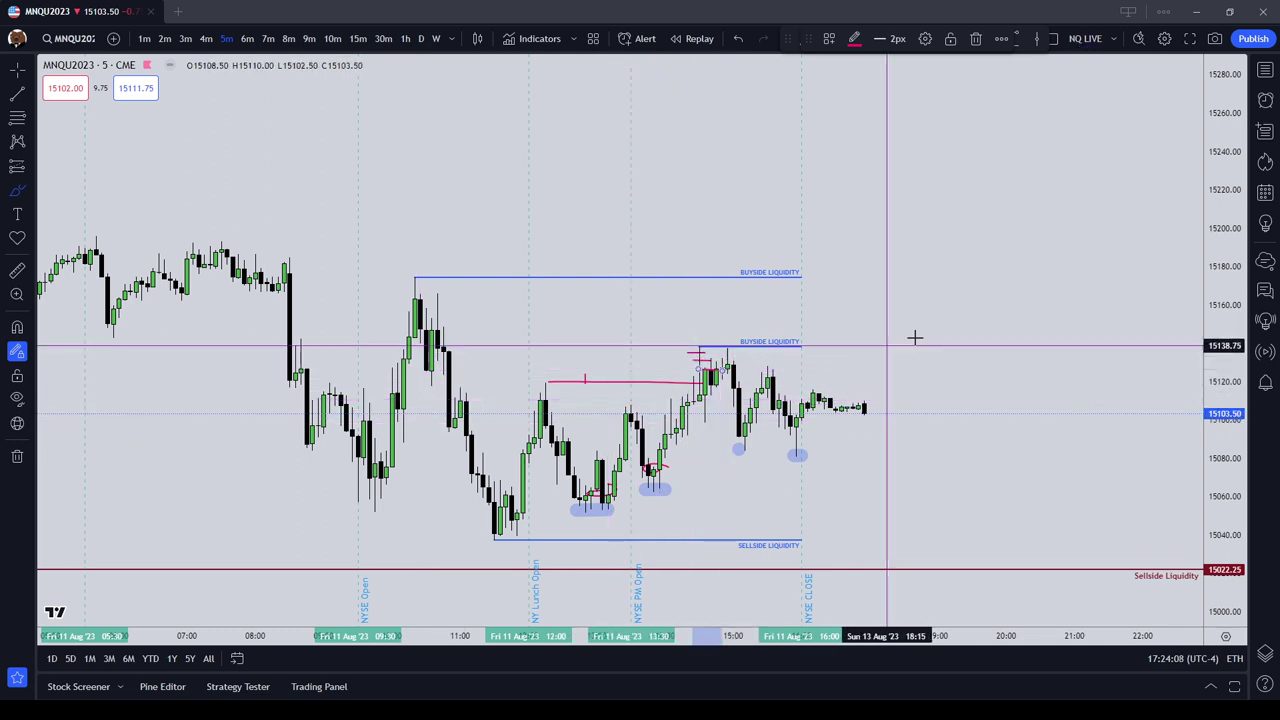
{"action": "scroll", "coordinate": [970, 259], "scroll_direction": "down", "scroll_amount": 3}
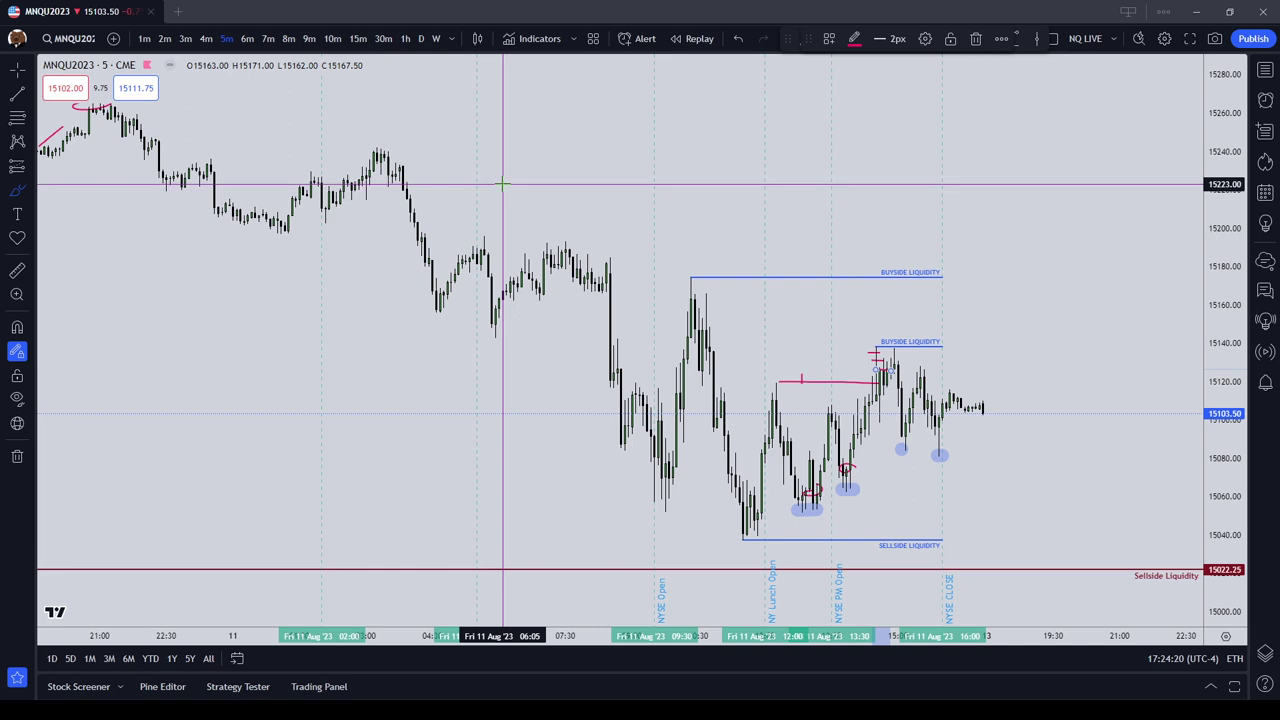
{"action": "scroll", "coordinate": [503, 184], "scroll_direction": "up", "scroll_amount": 1}
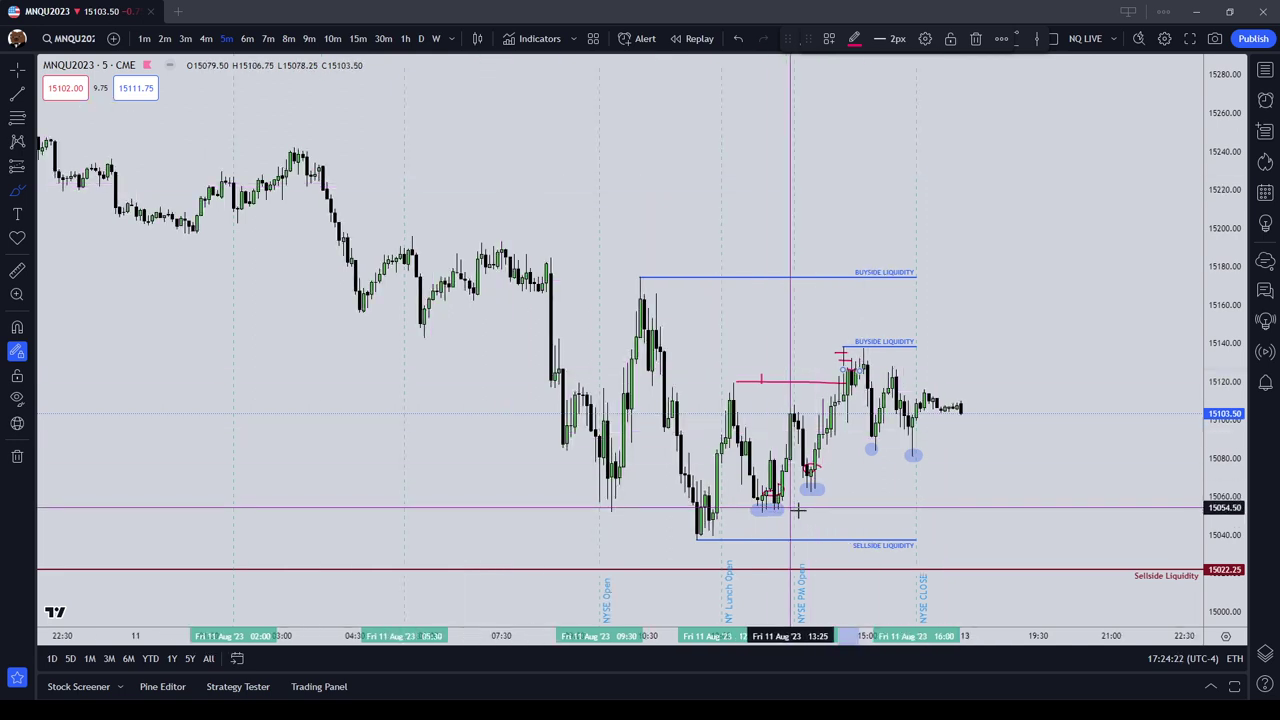
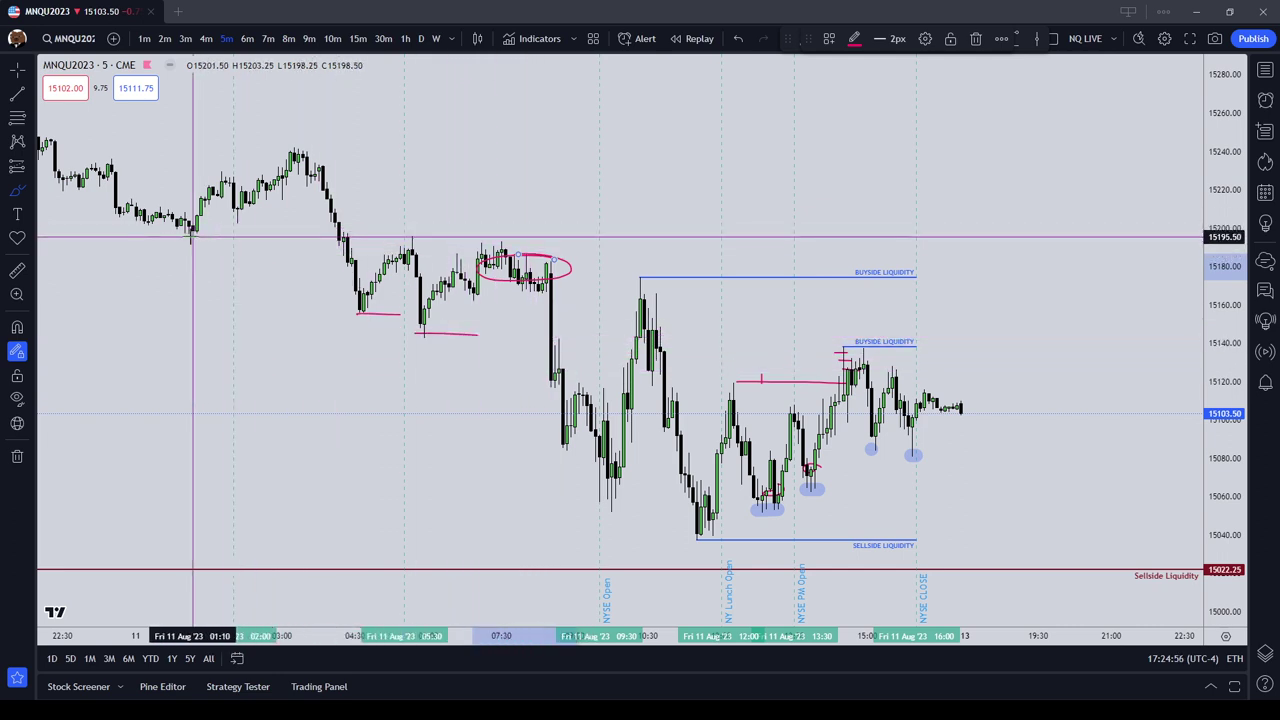
Step: Brush a level stroke at about 15195 from the 11 August 01:10 low to about 04:45, and measure the price drop from it to the 04:40 low
{"action": "left_click_drag", "start_coordinate": [184, 237], "coordinate": [371, 237]}
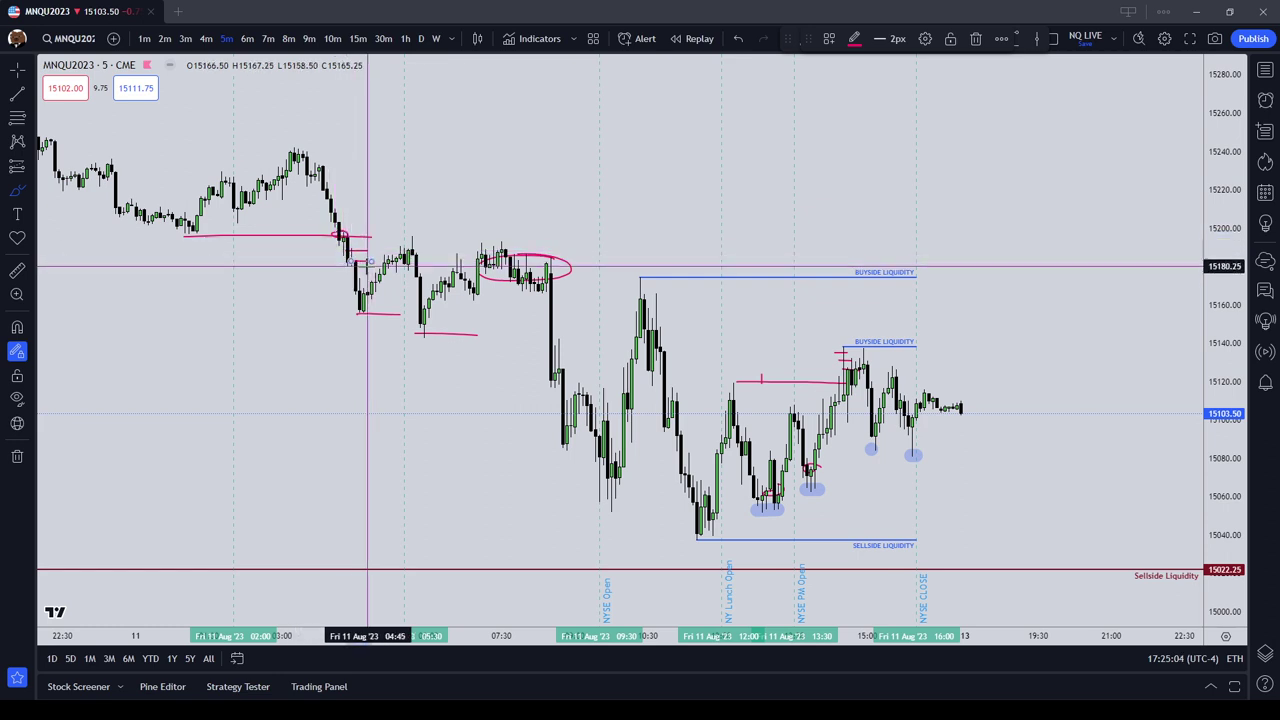
{"action": "left_click", "coordinate": [17, 270]}
{"action": "left_click", "coordinate": [343, 236]}
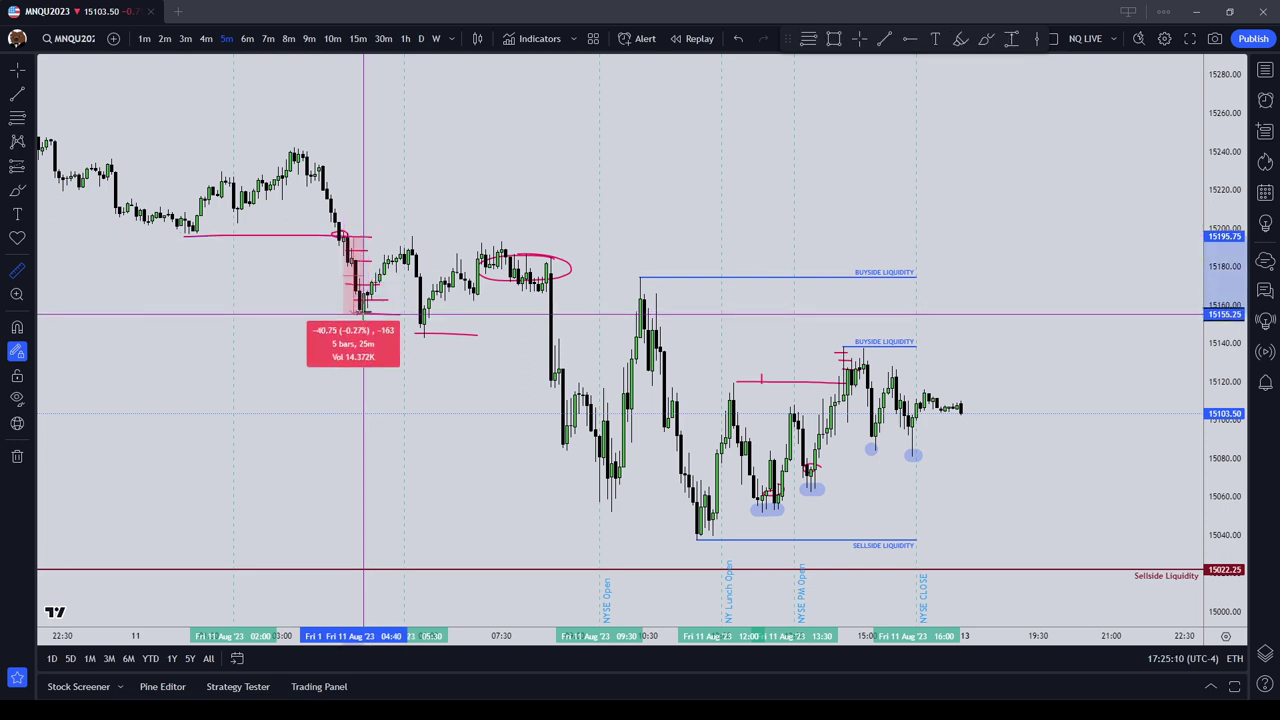
{"action": "left_click", "coordinate": [363, 314]}
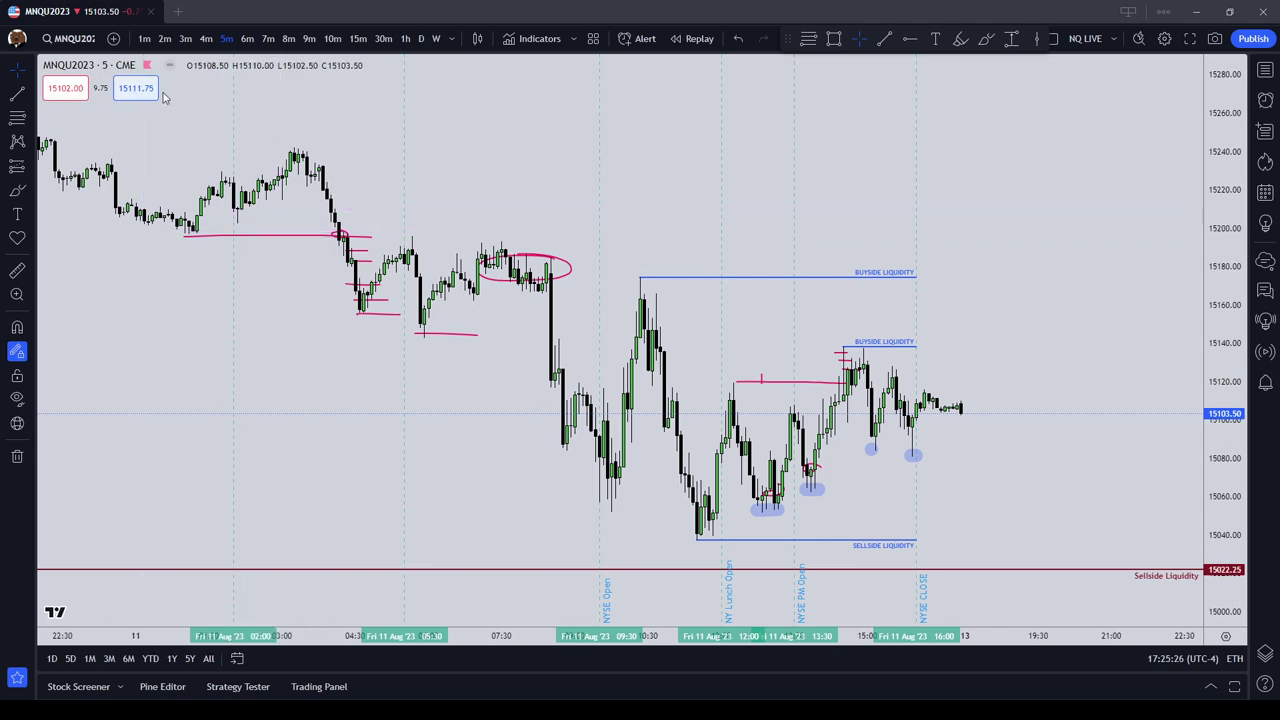
{"action": "left_click_drag", "start_coordinate": [474, 214], "coordinate": [703, 266]}
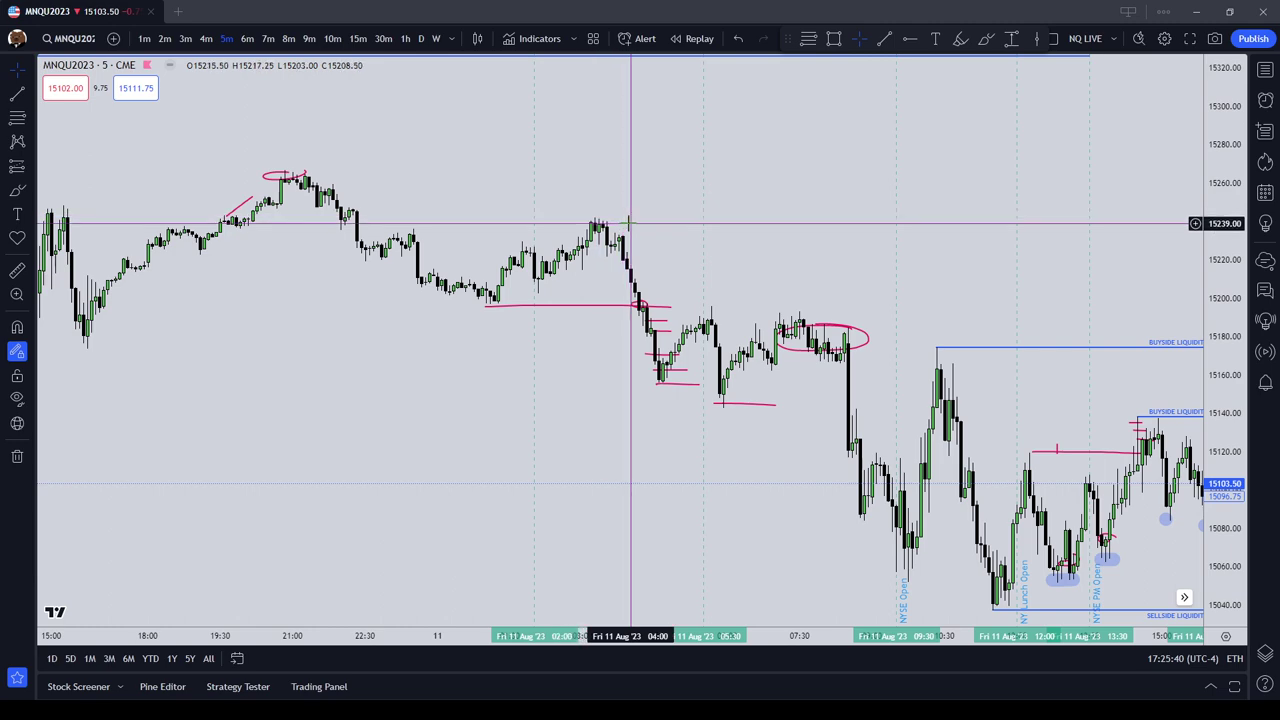
{"action": "scroll", "coordinate": [631, 215], "scroll_direction": "down", "scroll_amount": 2}
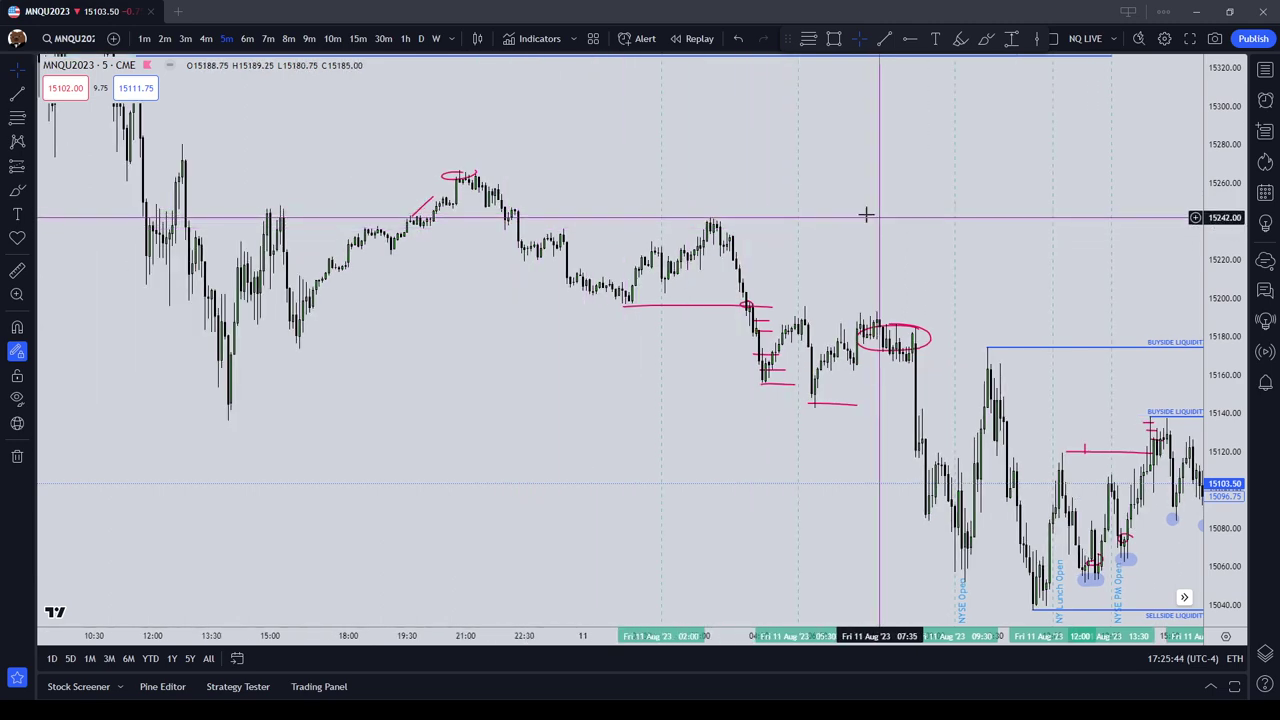
{"action": "left_click_drag", "start_coordinate": [866, 214], "coordinate": [749, 200]}
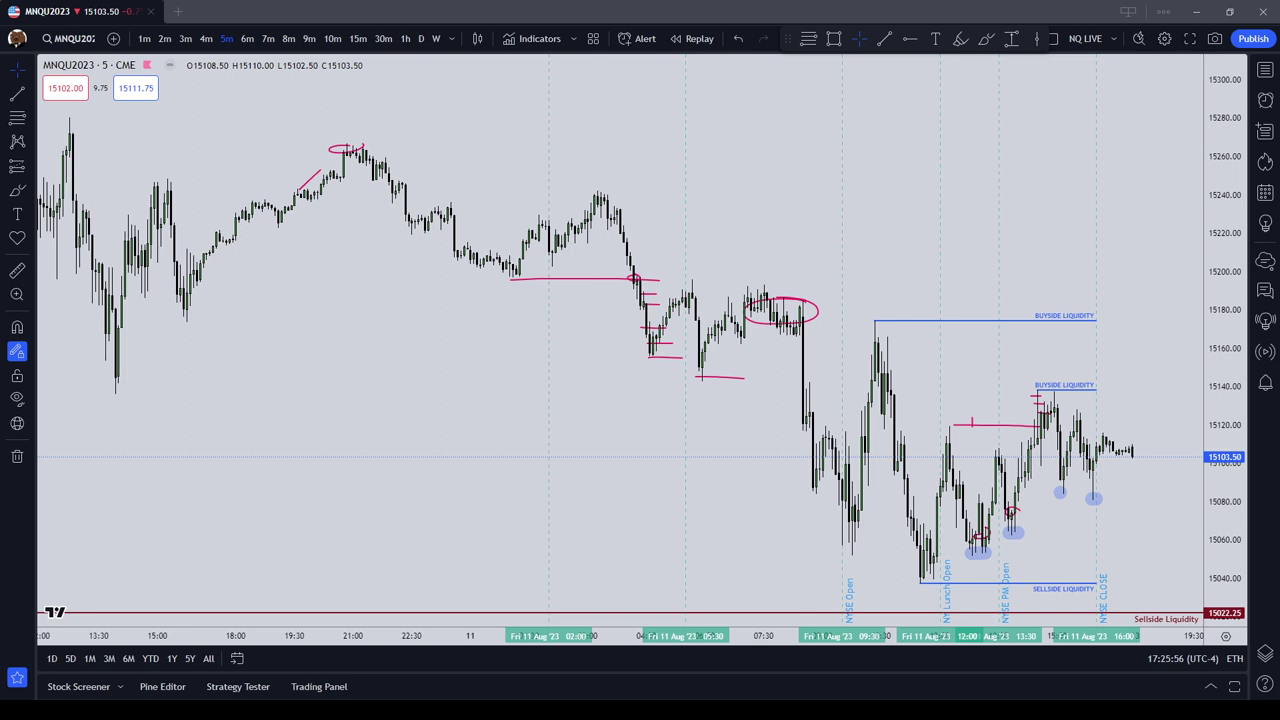
{"action": "scroll", "coordinate": [1010, 448], "scroll_direction": "up", "scroll_amount": 1}
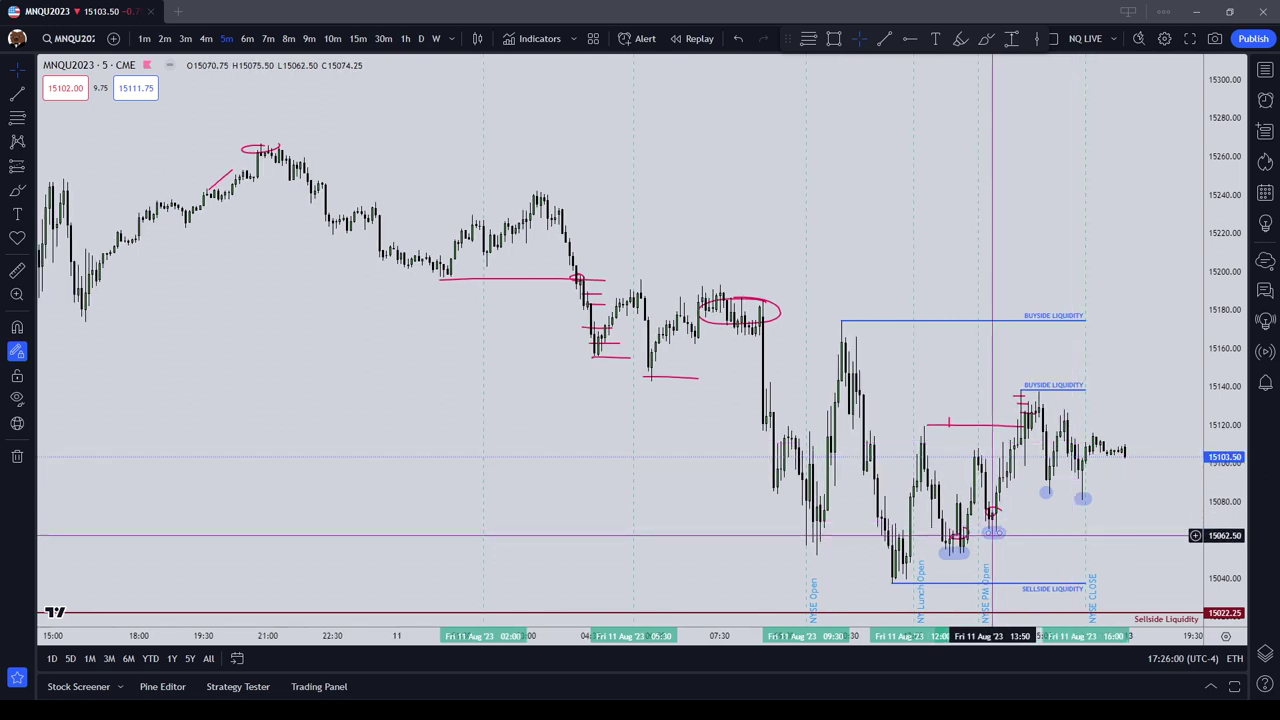
{"action": "scroll", "coordinate": [1010, 480], "scroll_direction": "up", "scroll_amount": 1}
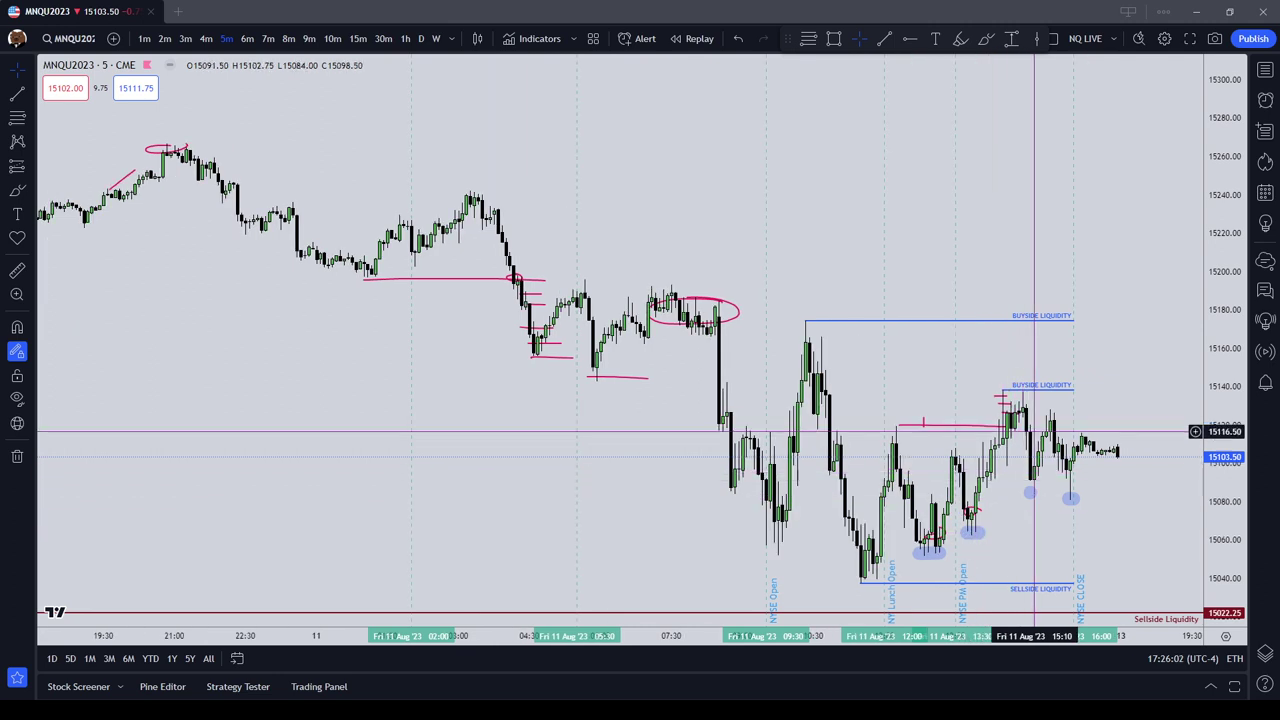